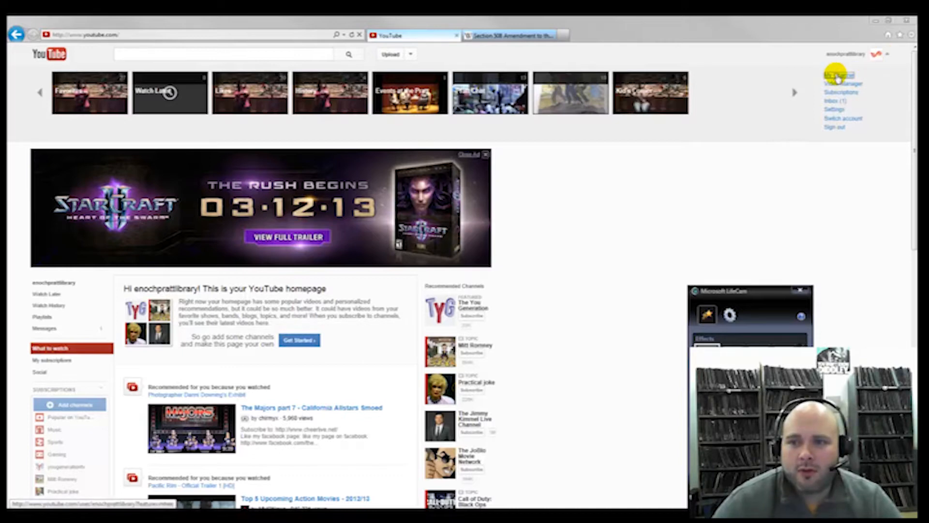
# Open the library's own channel page and look through its featured and uploaded videos
pyautogui.click(834, 79)
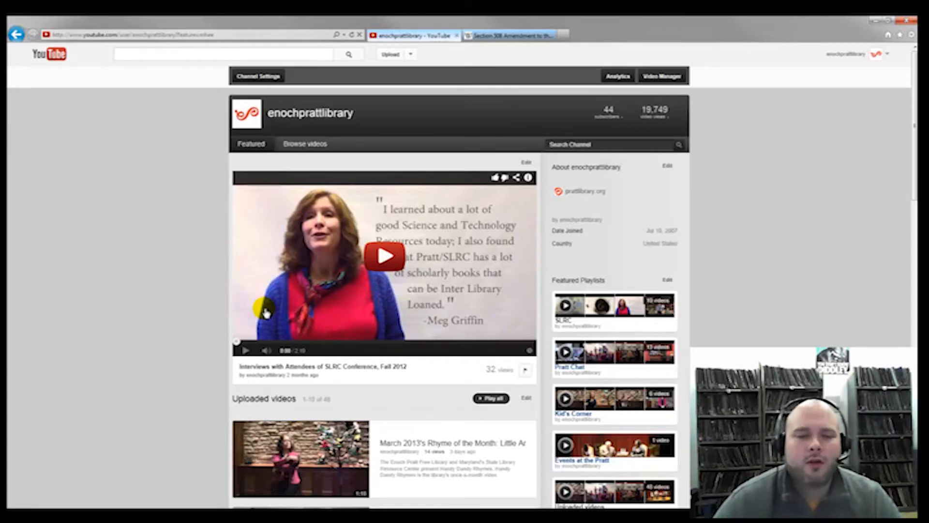
pyautogui.scroll(-5, 213, 305)
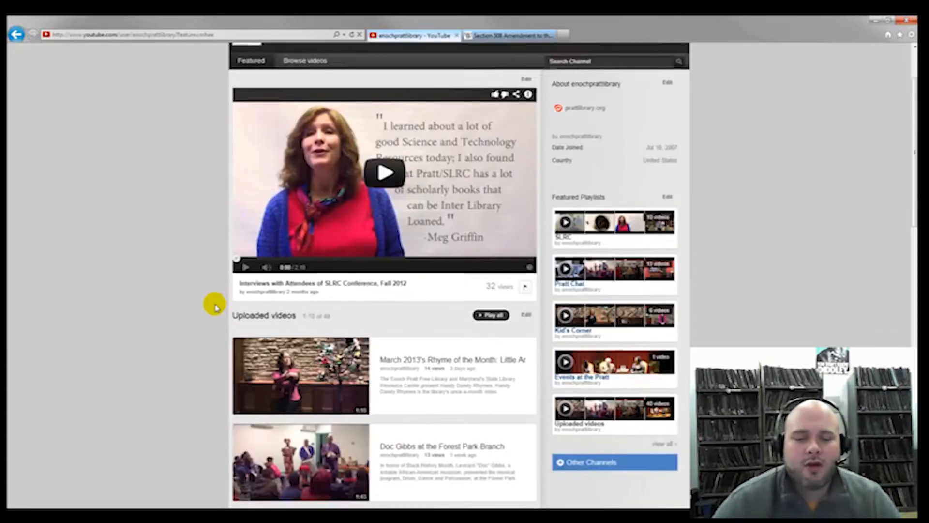
pyautogui.scroll(-1, 214, 305)
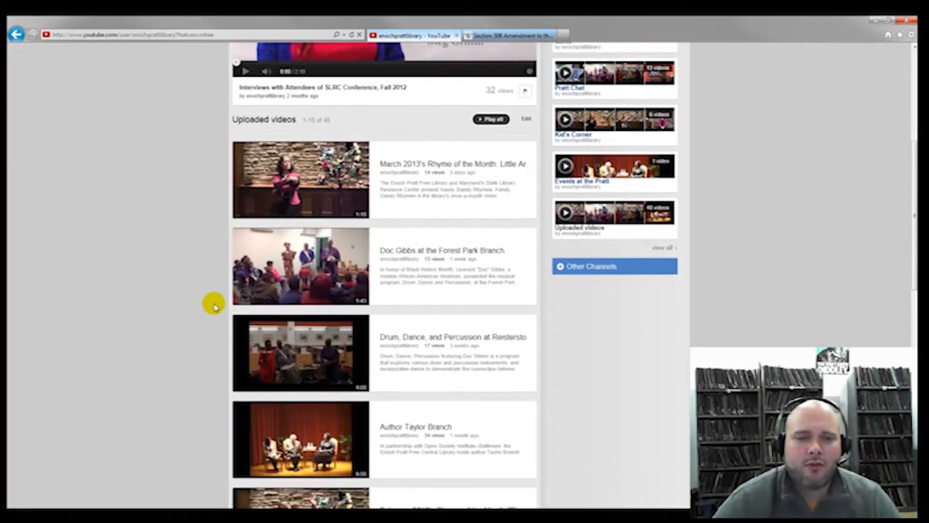
pyautogui.scroll(-2, 215, 306)
pyautogui.scroll(2, 217, 293)
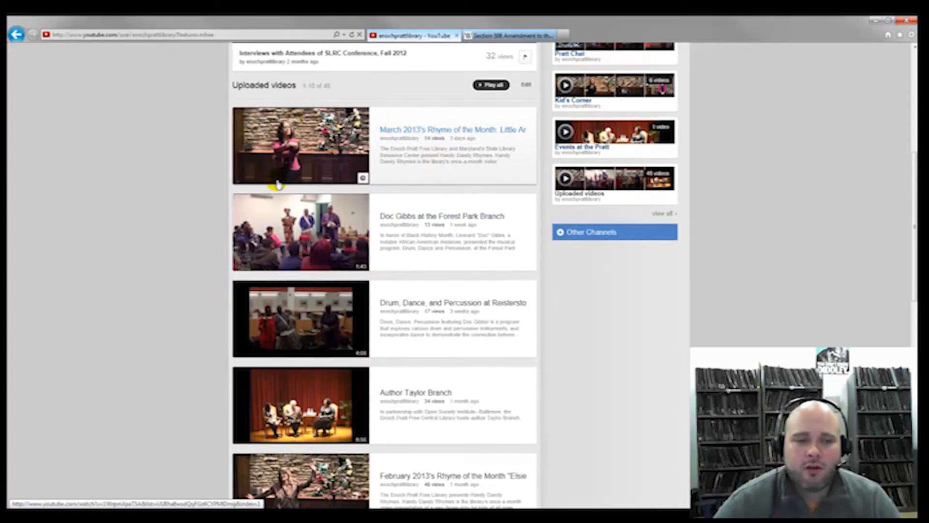
pyautogui.scroll(-2, 278, 184)
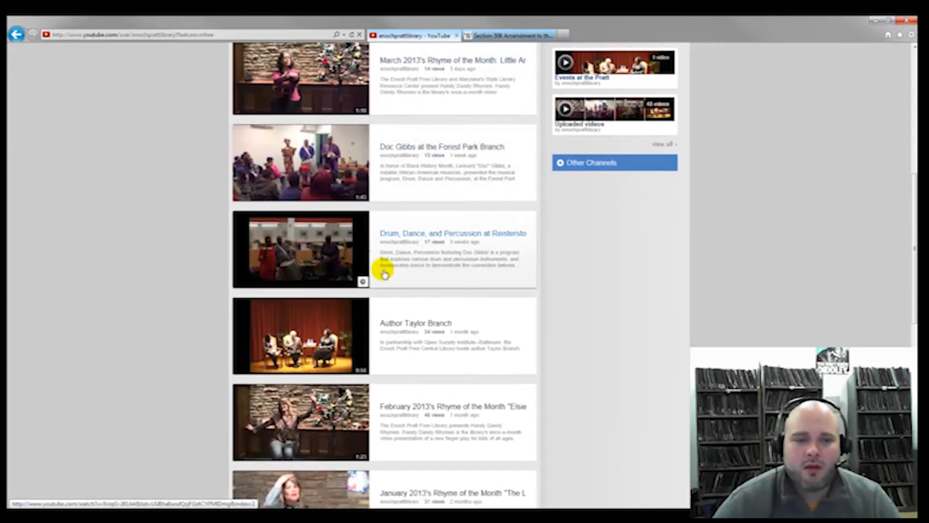
pyautogui.scroll(-1, 305, 247)
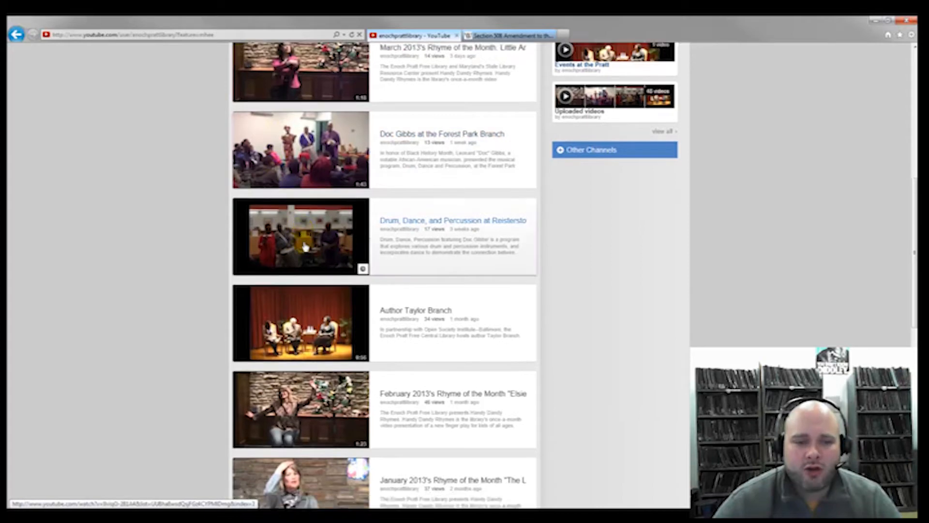
pyautogui.scroll(-2, 305, 247)
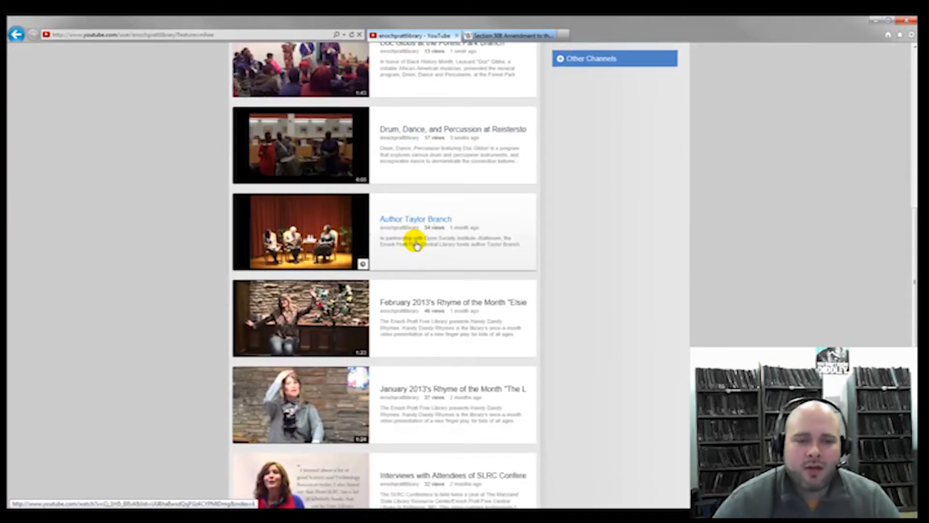
pyautogui.scroll(-3, 416, 246)
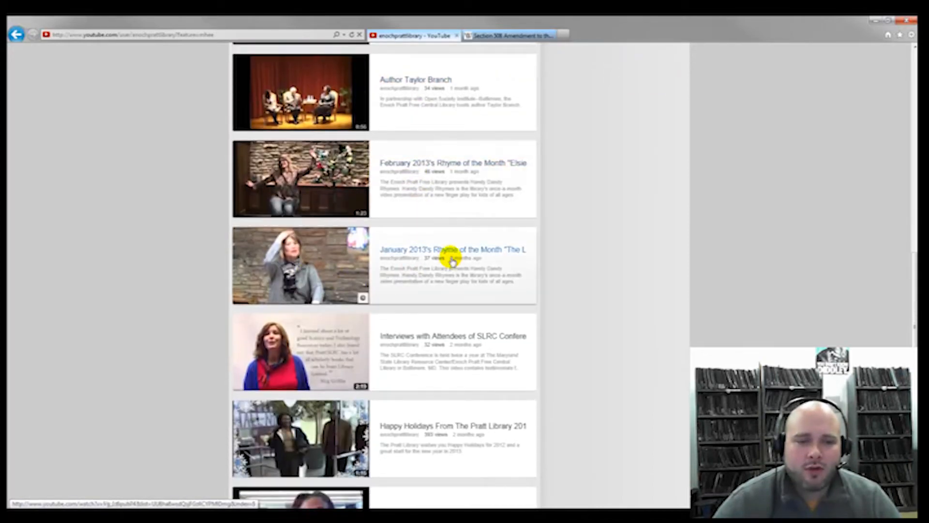
pyautogui.scroll(-3, 451, 260)
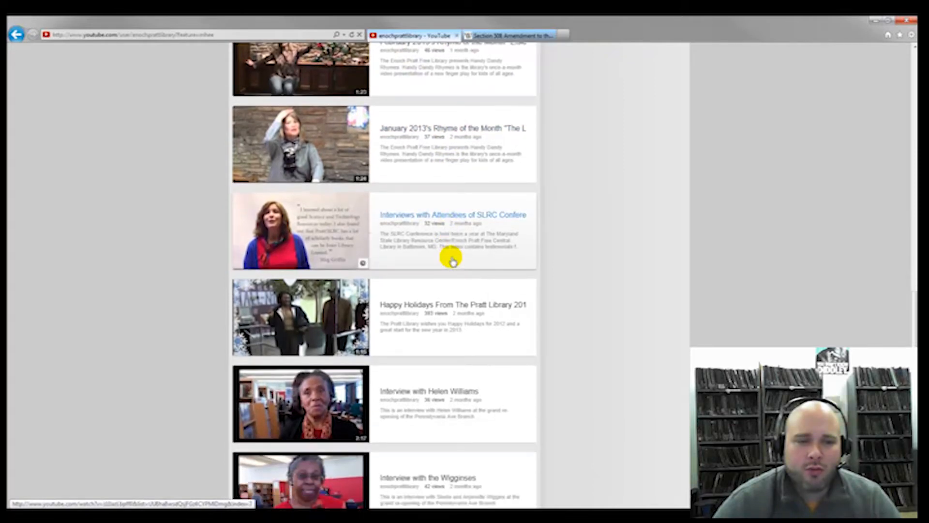
pyautogui.scroll(-3, 452, 261)
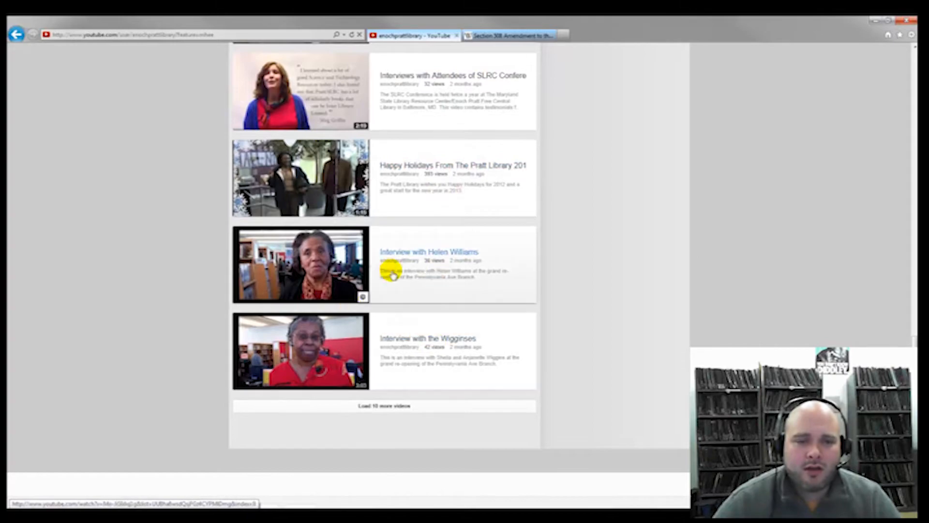
pyautogui.scroll(15, 535, 378)
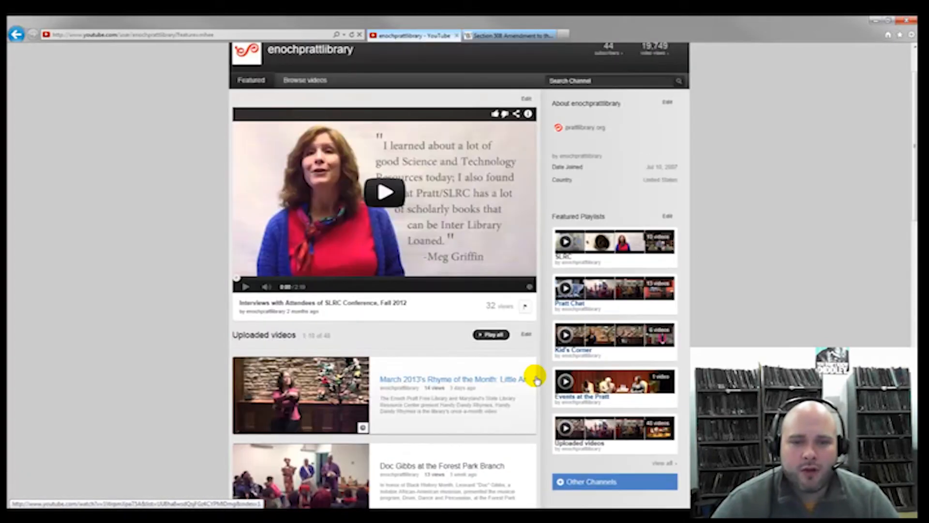
pyautogui.scroll(1, 535, 378)
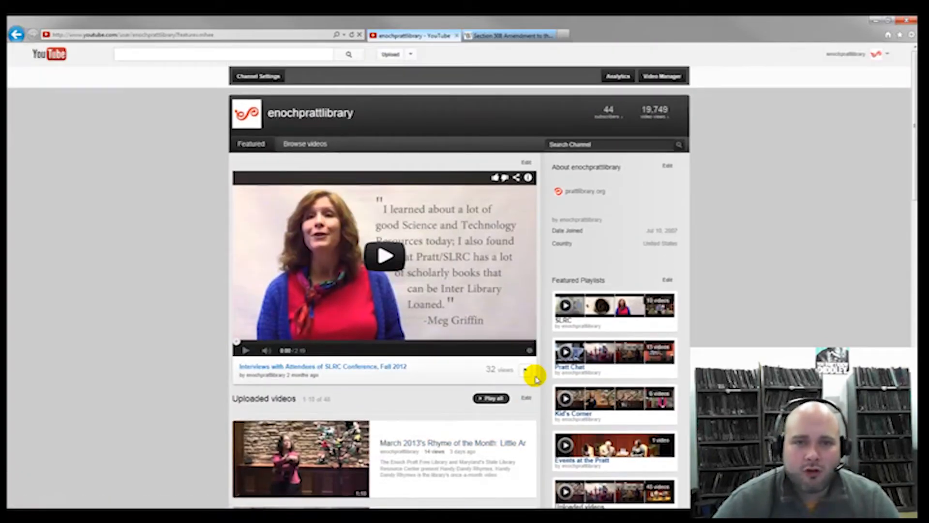
# Open the uploaded video "March 2013's Rhyme of the Month: Little Arabella Miller" and expand its full description
pyautogui.scroll(-3, 535, 375)
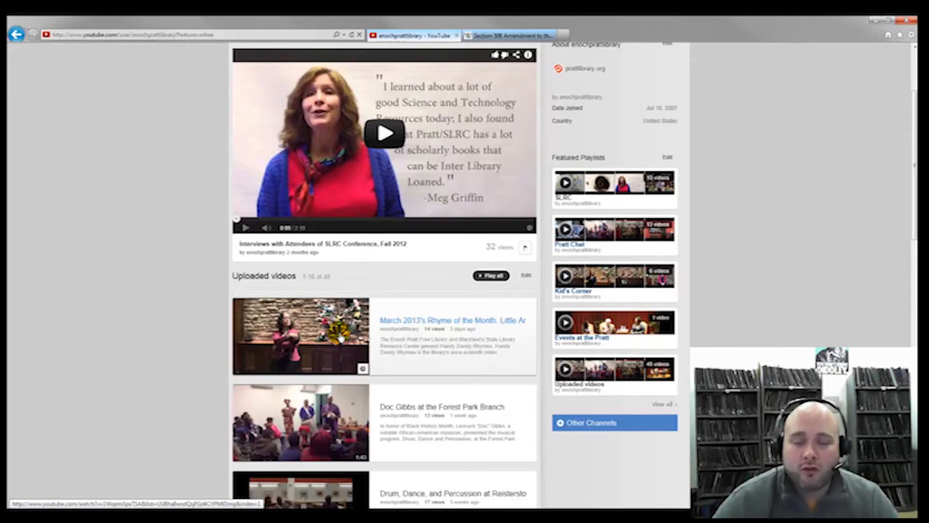
pyautogui.click(443, 333)
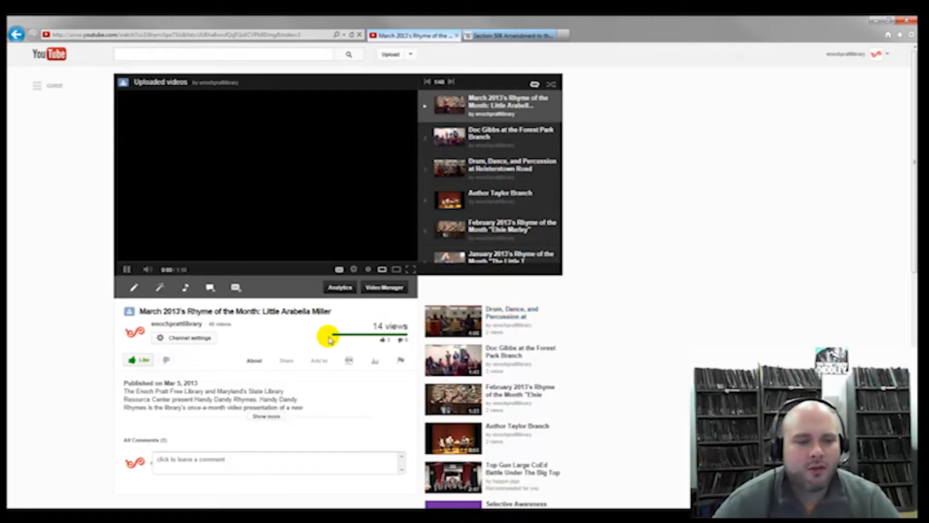
pyautogui.click(127, 274)
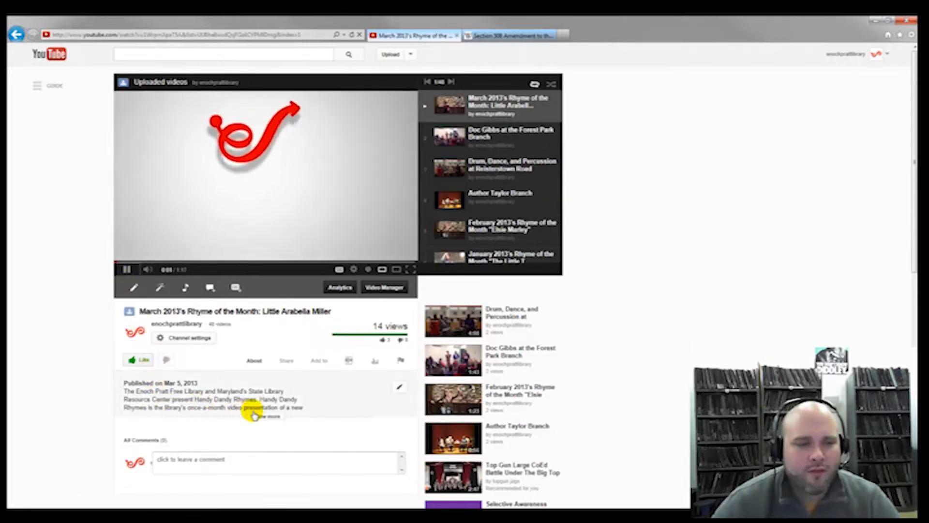
pyautogui.click(255, 415)
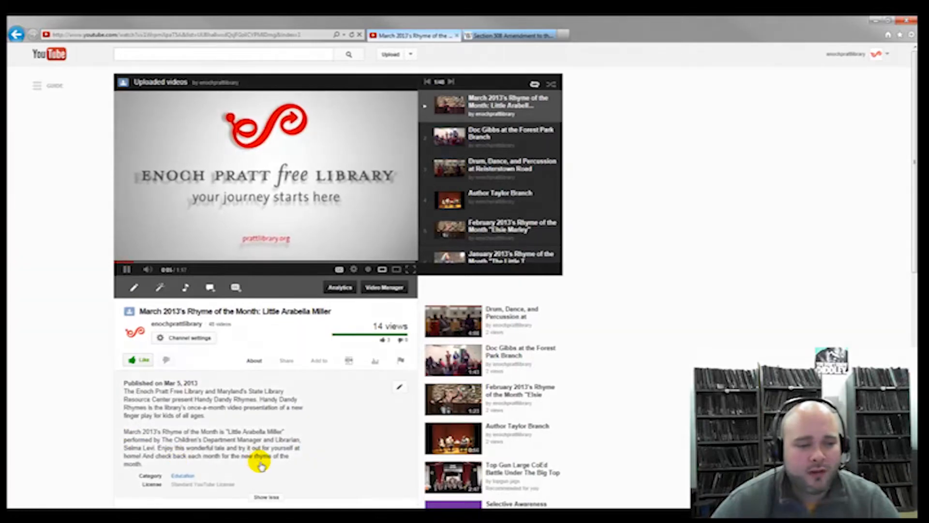
# Look over the video's details, then pause playback to check the player's captions option and resume it
pyautogui.scroll(-3, 260, 464)
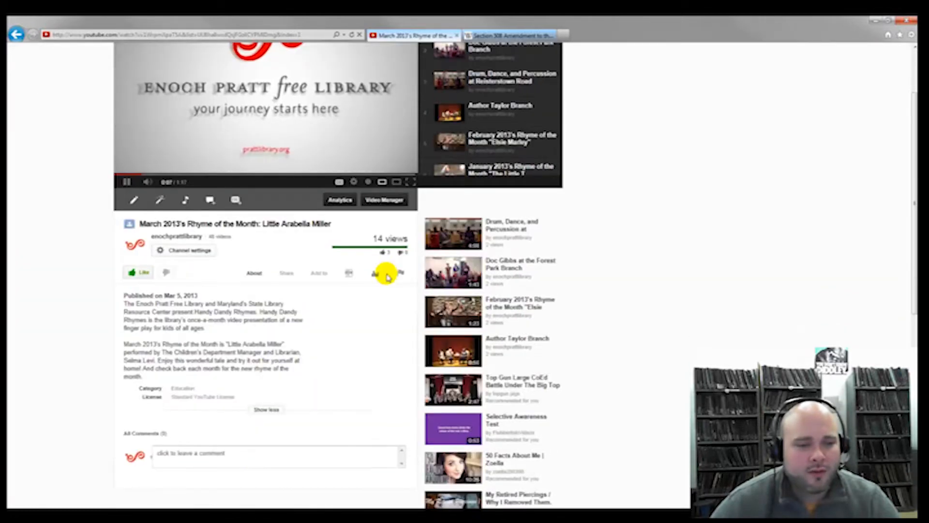
pyautogui.scroll(3, 269, 415)
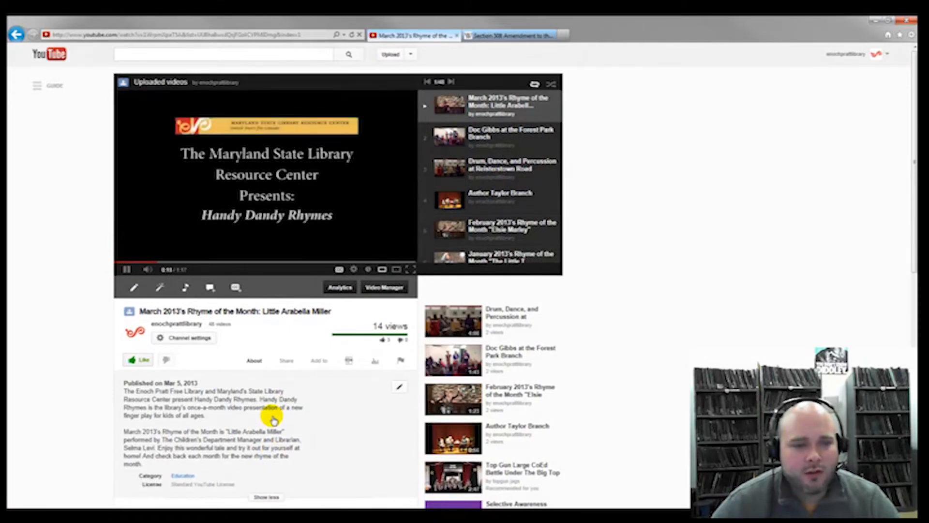
pyautogui.click(125, 270)
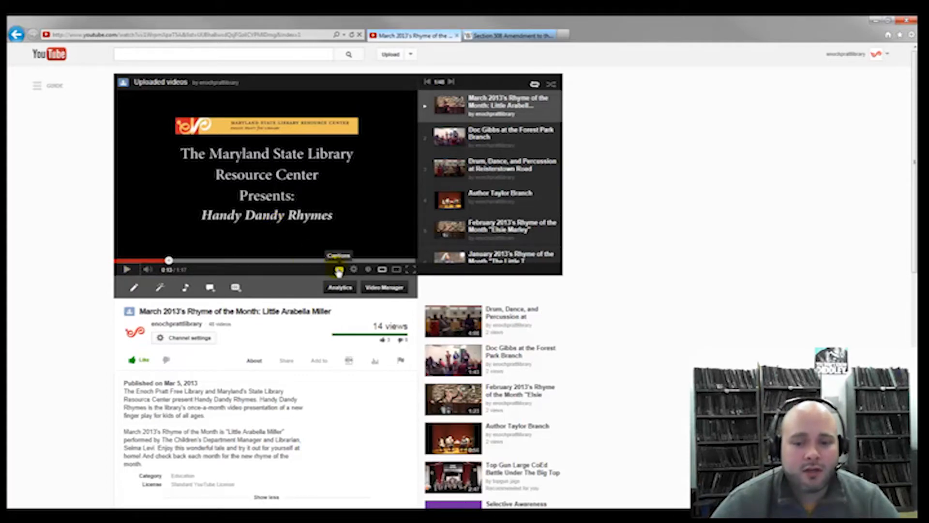
pyautogui.click(122, 272)
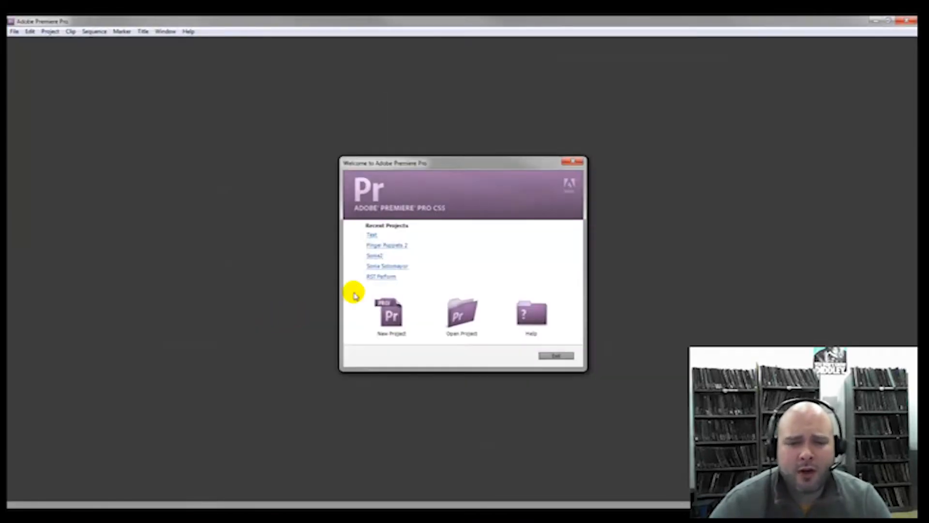
# In Adobe Premiere Pro, open the recent project Finger Puppets 2 and move the playhead to about 24 seconds in the sequence
pyautogui.click(387, 246)
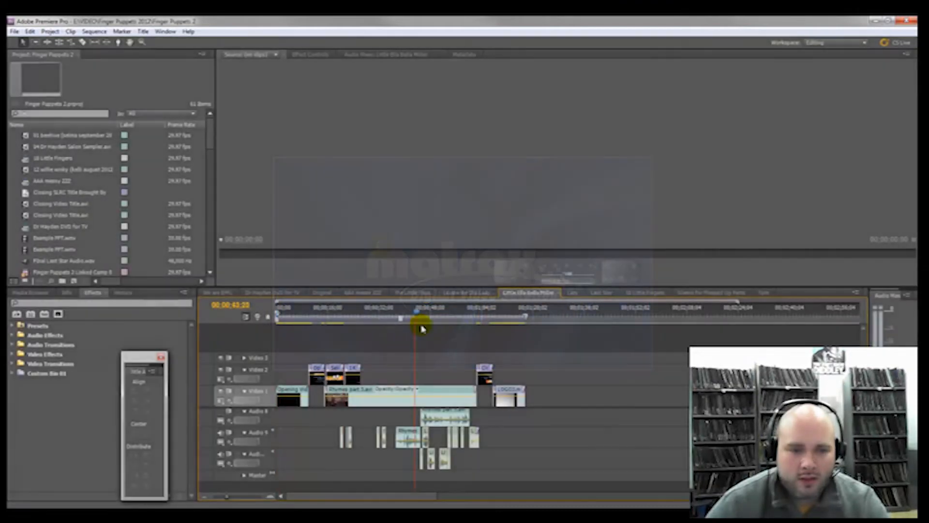
pyautogui.click(288, 327)
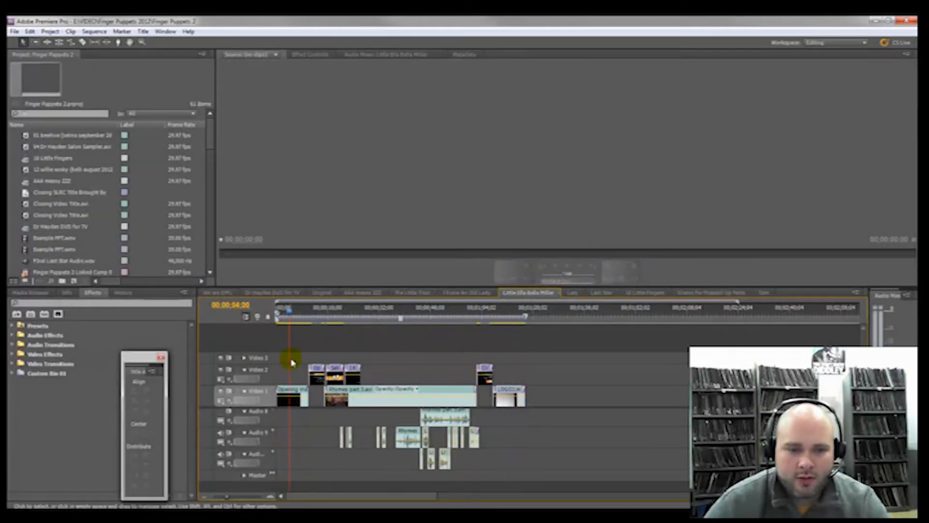
pyautogui.click(504, 314)
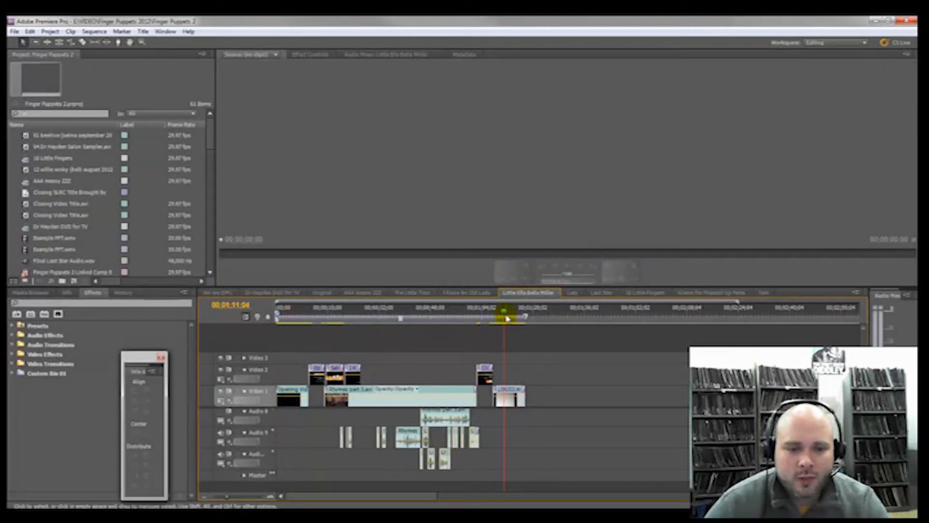
pyautogui.moveTo(504, 315); pyautogui.dragTo(358, 329)
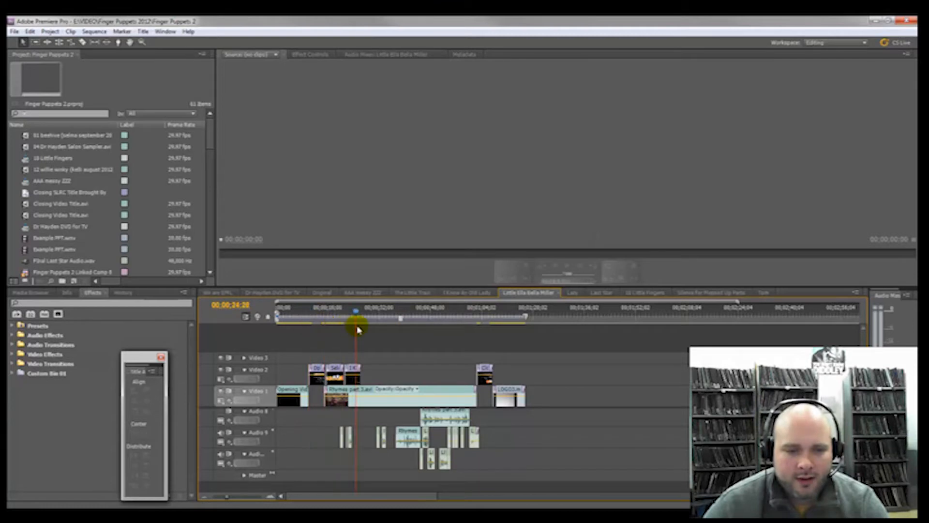
pyautogui.click(14, 31)
pyautogui.moveTo(34, 228)
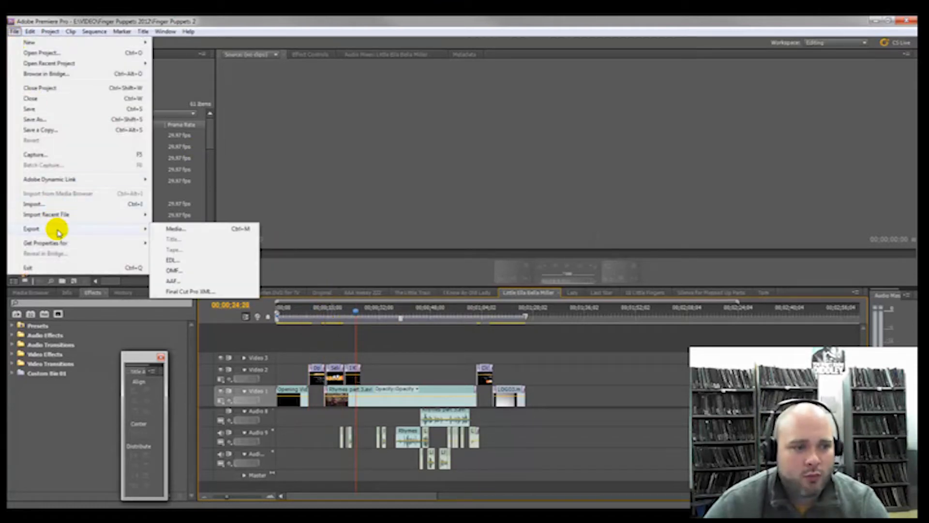
pyautogui.click(172, 229)
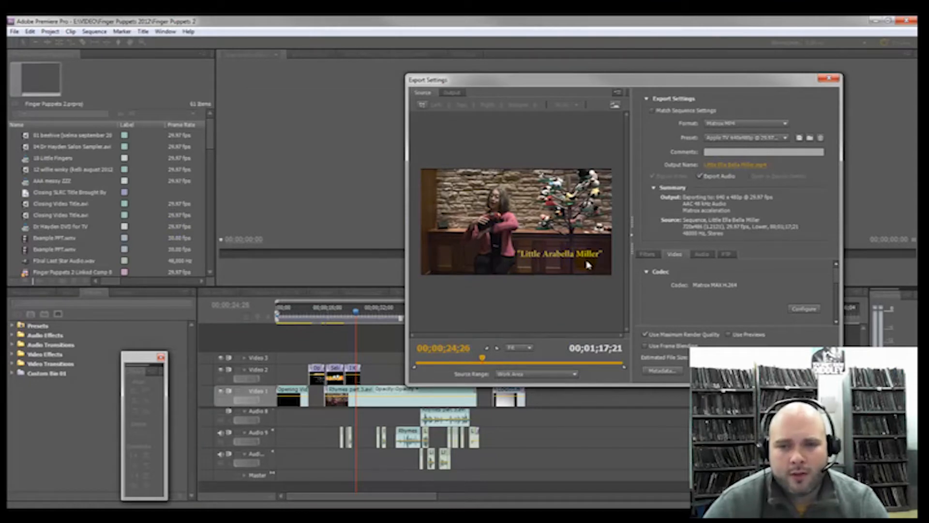
pyautogui.click(767, 123)
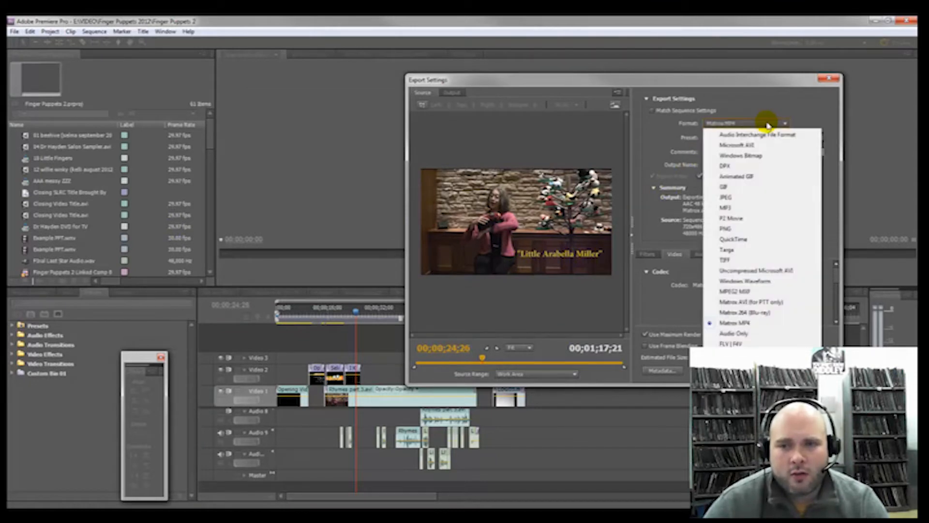
pyautogui.click(739, 323)
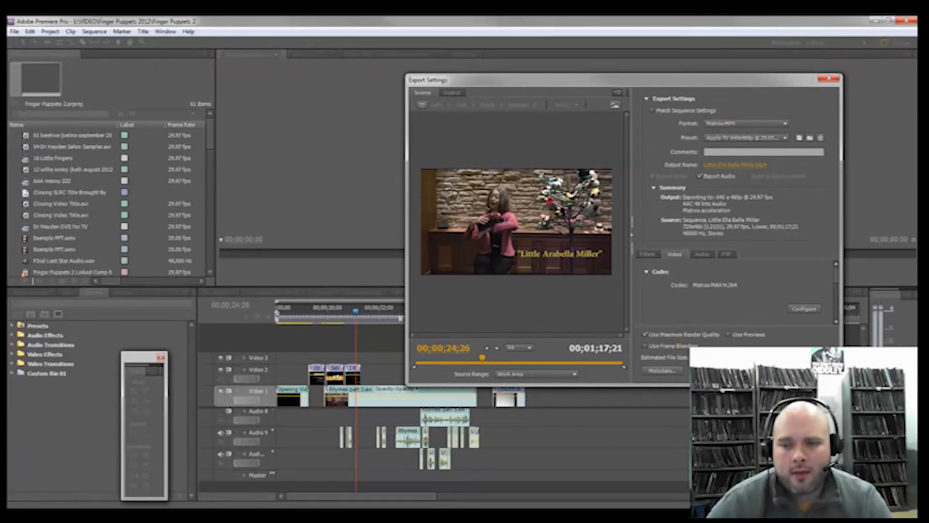
pyautogui.click(763, 371)
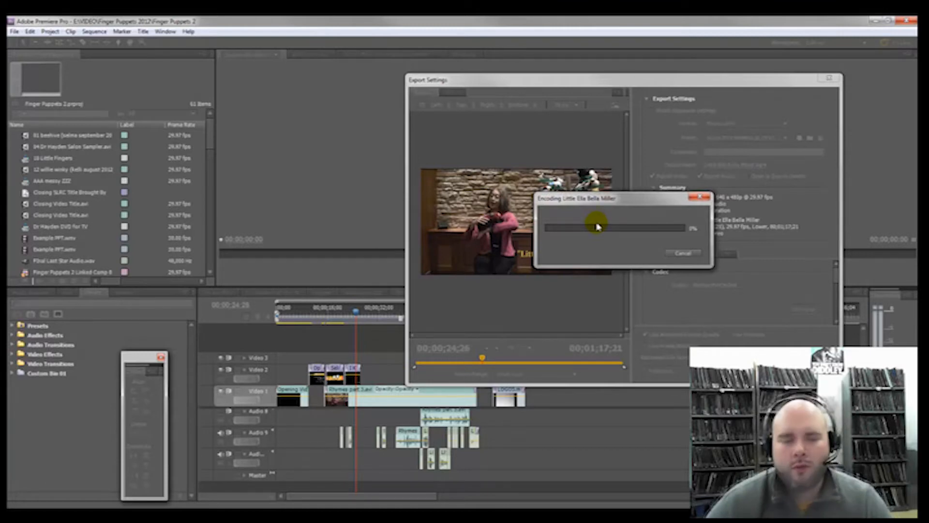
pyautogui.click(18, 516)
pyautogui.click(42, 296)
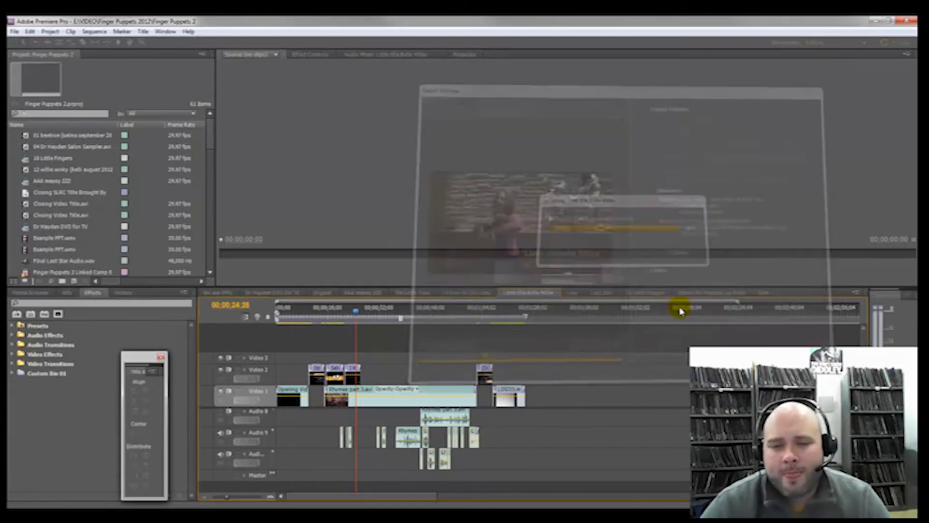
# Save the Finger Puppets 2 project and exit the video editor
pyautogui.click(11, 32)
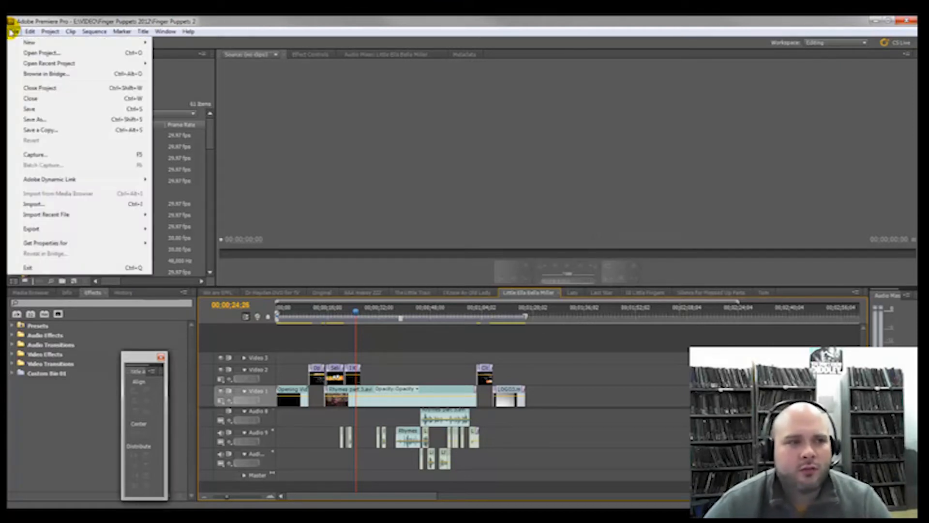
pyautogui.click(45, 110)
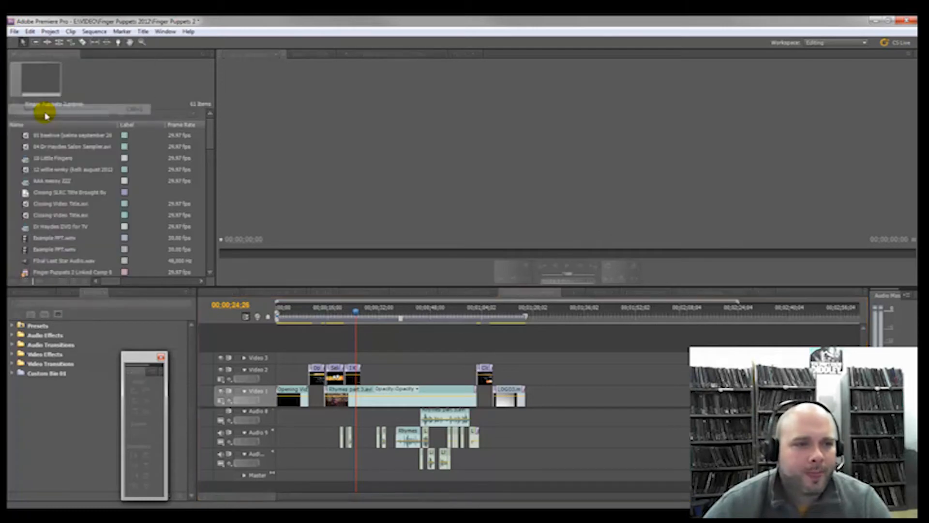
pyautogui.click(15, 34)
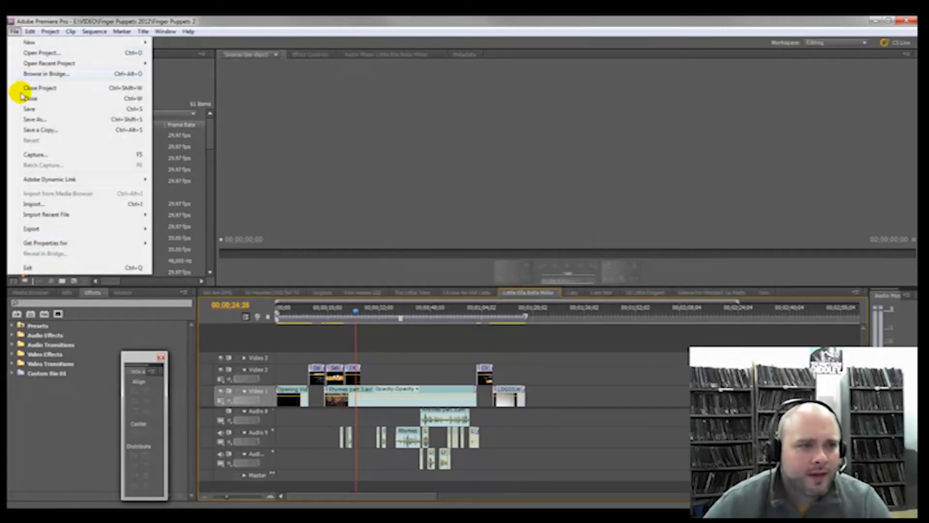
pyautogui.click(28, 268)
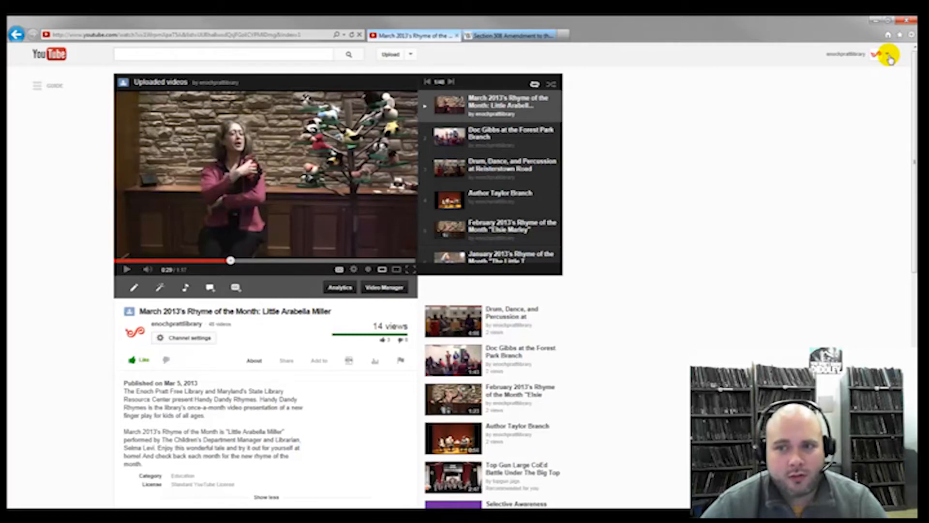
# Back on YouTube in the browser, open the account's Video Manager
pyautogui.click(888, 55)
pyautogui.click(850, 85)
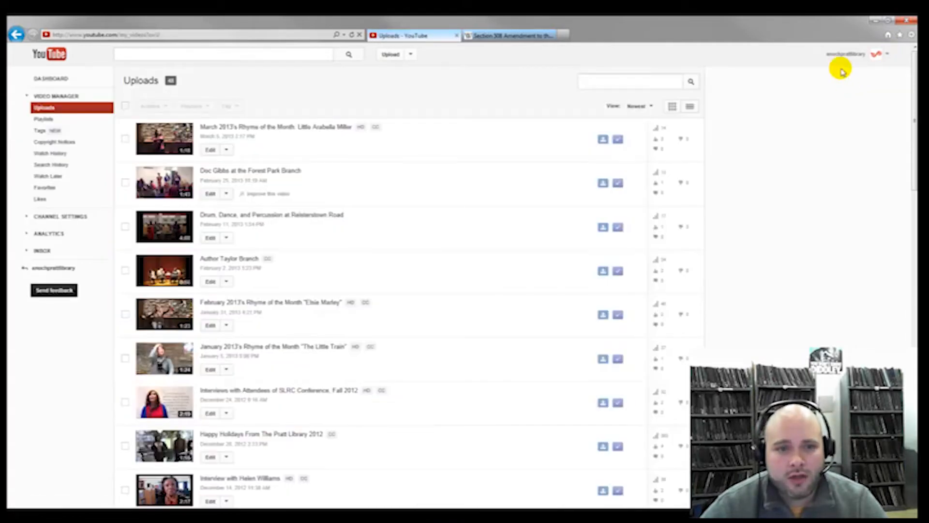
pyautogui.click(392, 54)
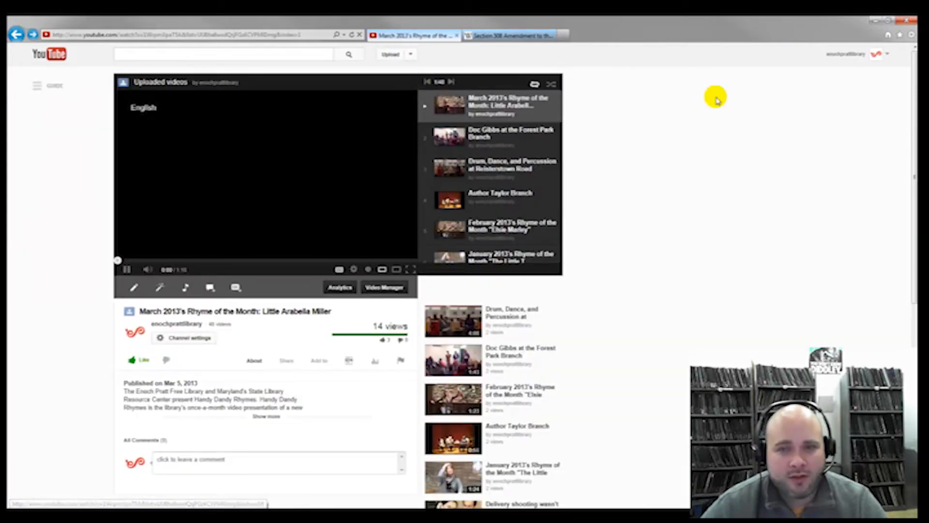
pyautogui.click(887, 55)
pyautogui.click(844, 84)
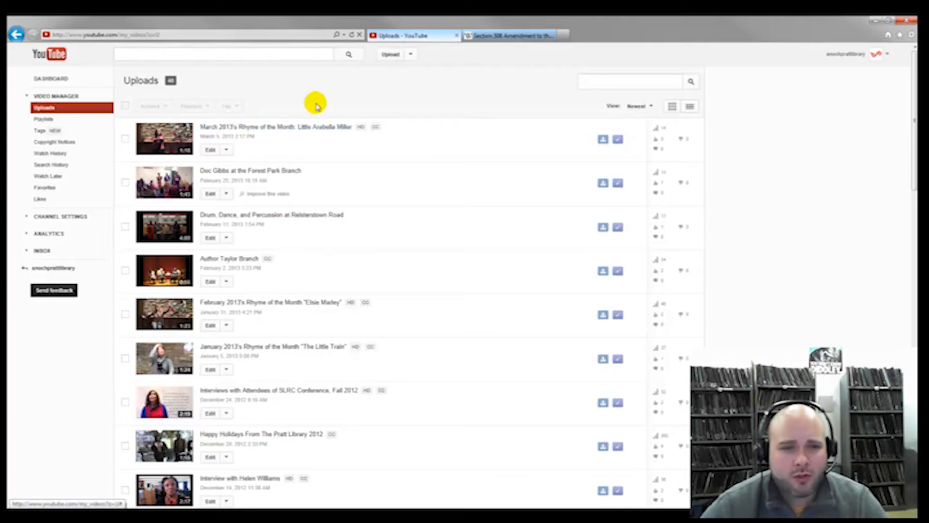
# Open the uploaded video March 2013's Rhyme of the Month: Little Arabella Miller, expand its full description and pause playback
pyautogui.click(288, 128)
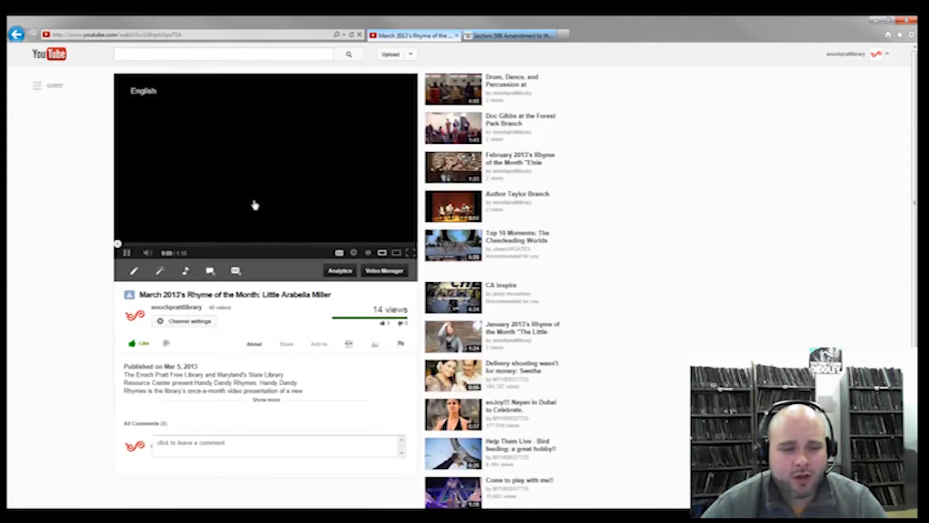
pyautogui.click(255, 400)
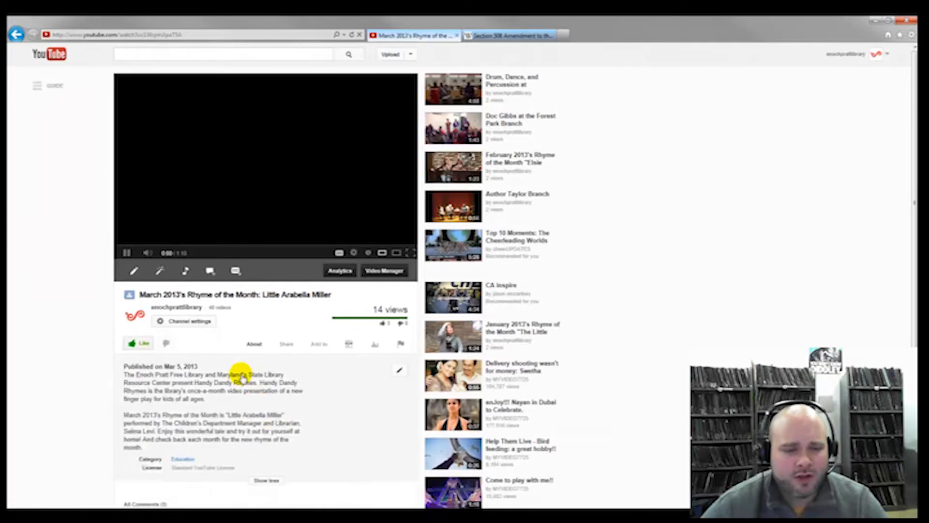
pyautogui.scroll(-2, 241, 396)
pyautogui.click(127, 184)
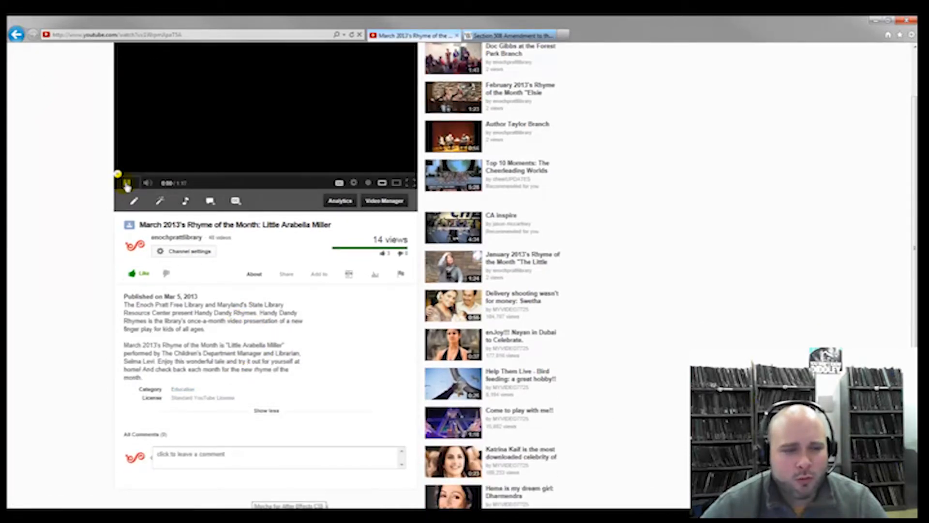
pyautogui.click(127, 185)
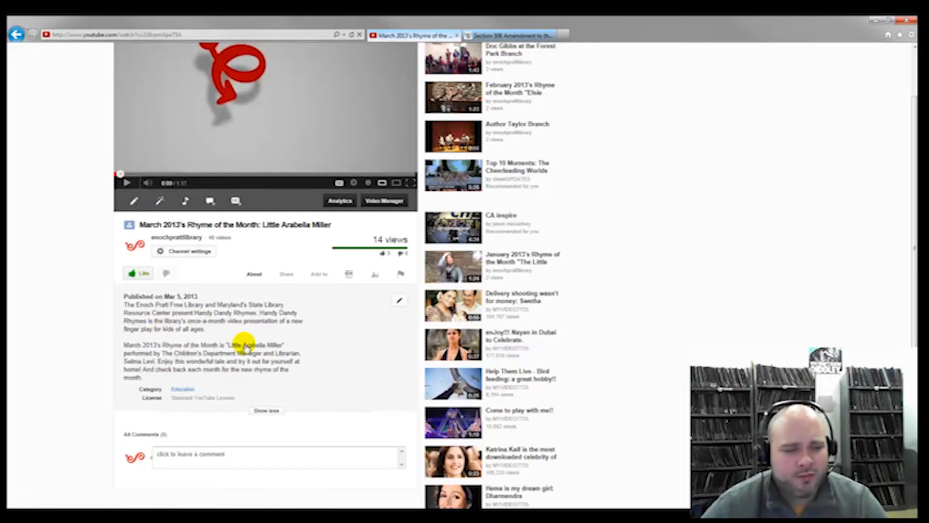
pyautogui.scroll(1, 250, 347)
pyautogui.scroll(3, 247, 319)
pyautogui.scroll(-1, 229, 407)
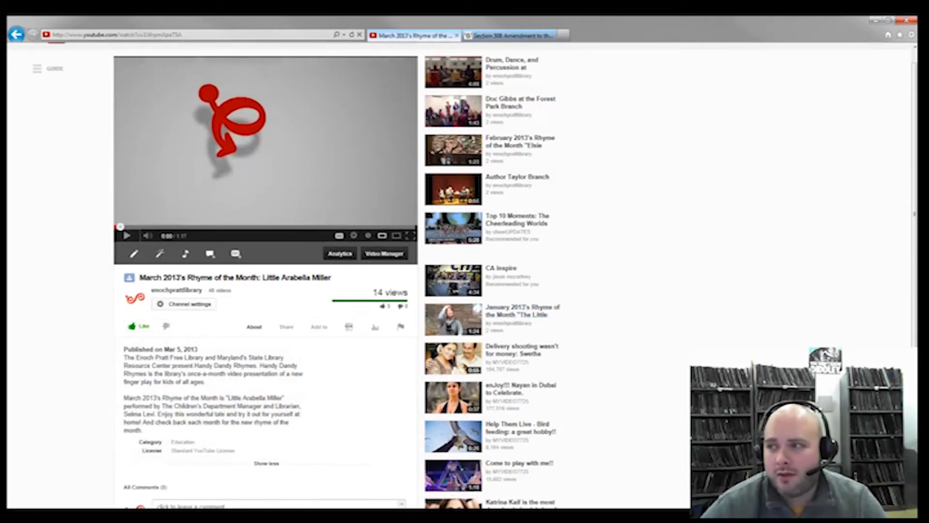
# Bring up the Opera browser window signed in to the other YouTube account, maximize it and open the video upload page
pyautogui.moveTo(919, 62); pyautogui.dragTo(429, 42)
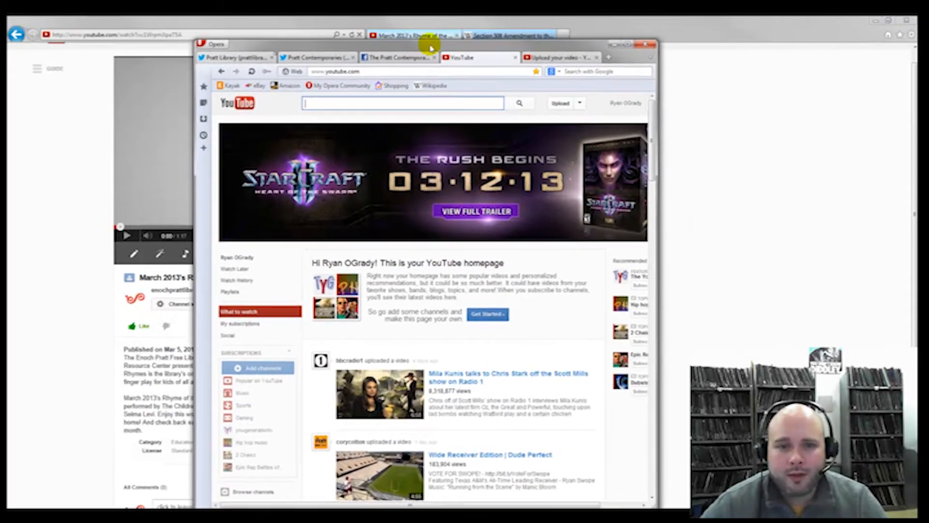
pyautogui.click(627, 45)
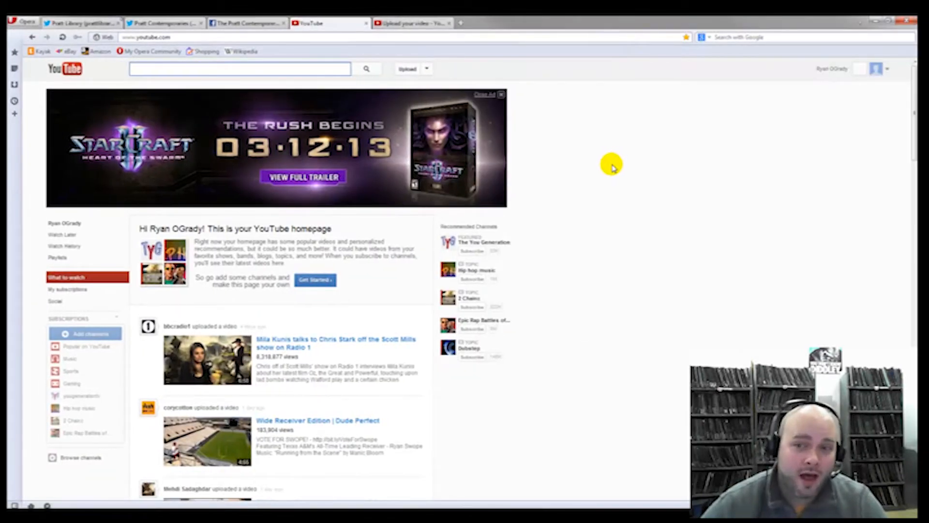
pyautogui.click(434, 66)
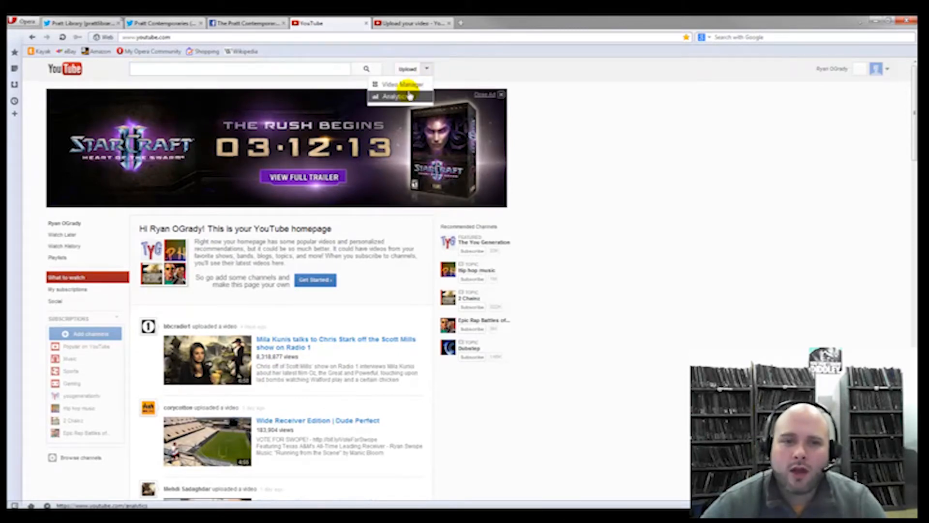
pyautogui.click(408, 69)
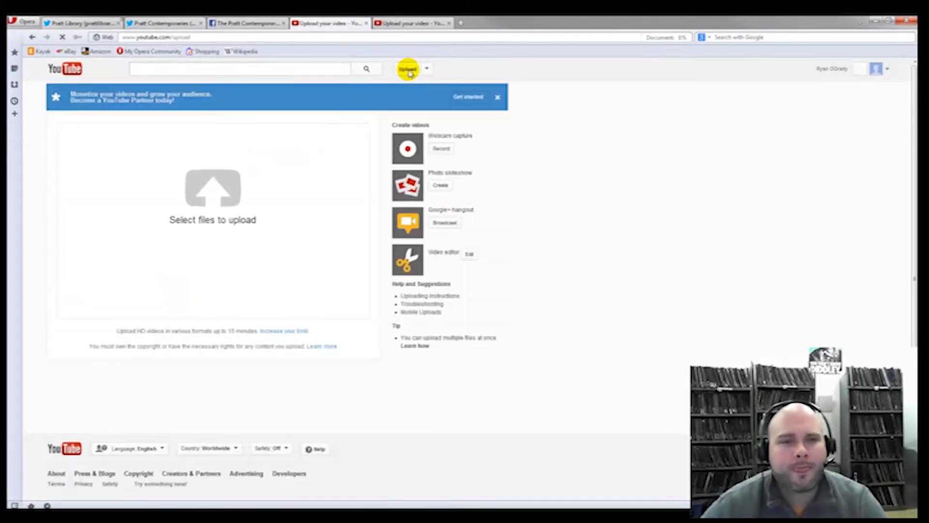
pyautogui.click(205, 220)
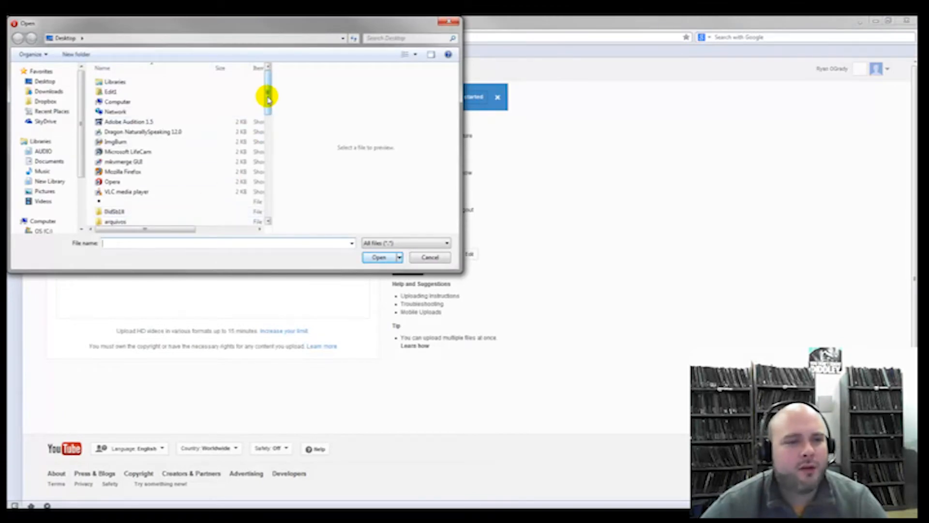
pyautogui.moveTo(268, 99); pyautogui.dragTo(257, 193)
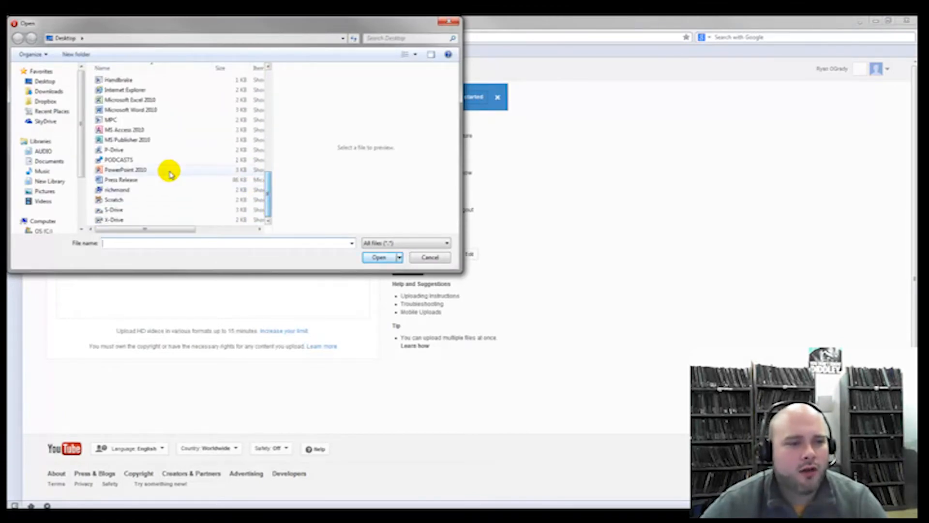
pyautogui.doubleClick(140, 159)
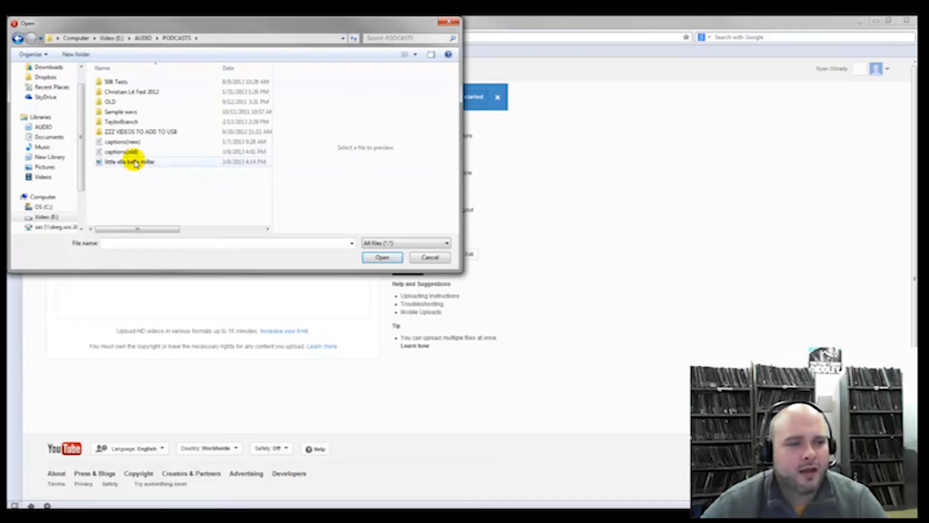
pyautogui.click(135, 162)
pyautogui.click(382, 257)
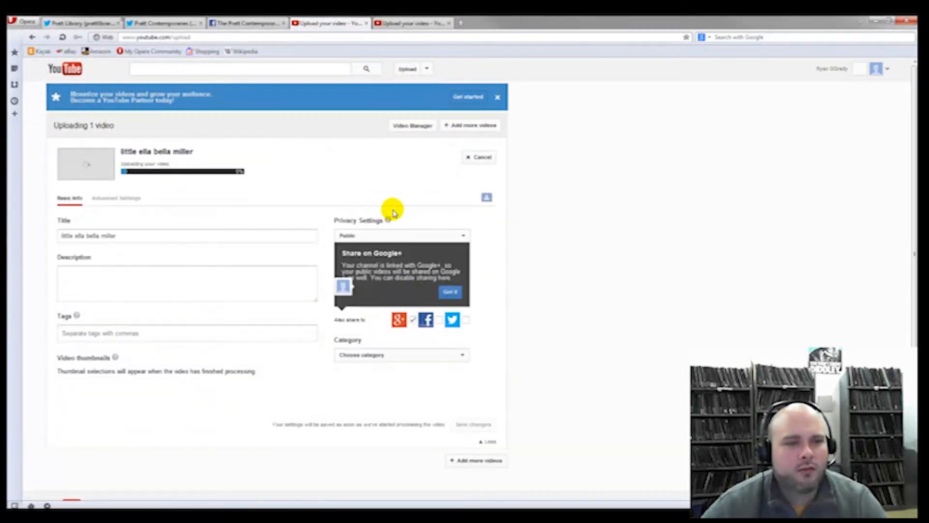
# Shrink the Opera upload window and move it aside, and copy the title of the already published March 2013 video in Internet Explorer
pyautogui.click(130, 236)
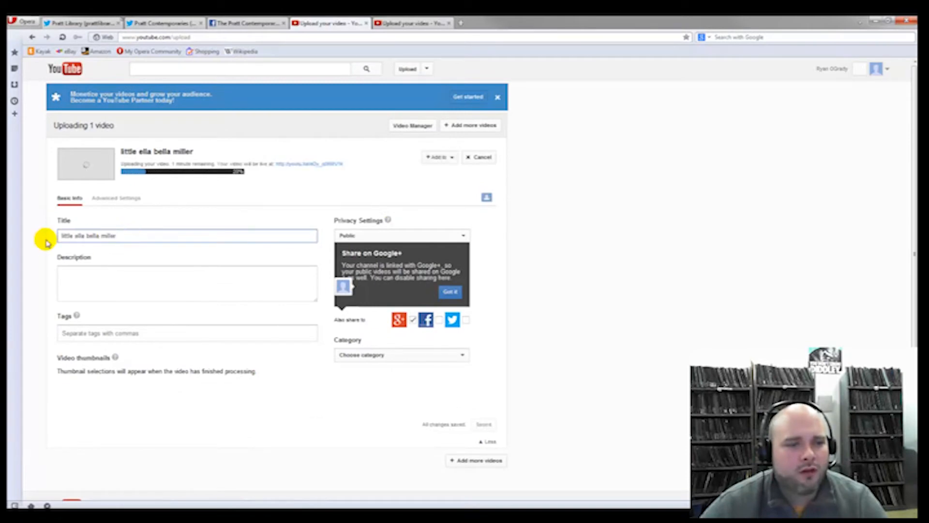
pyautogui.click(889, 21)
pyautogui.moveTo(501, 48)
pyautogui.mouseDown()
pyautogui.moveTo(668, 26)
pyautogui.moveTo(759, 26)
pyautogui.mouseUp()
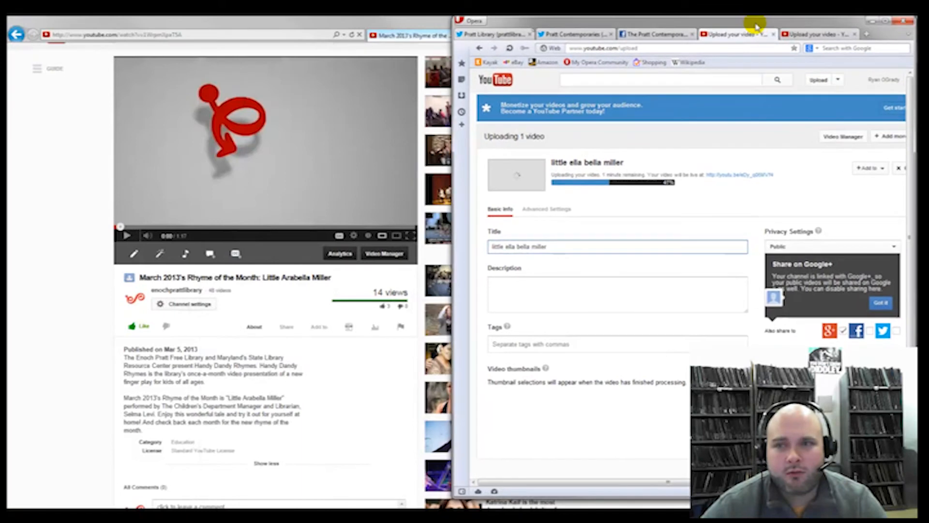
pyautogui.moveTo(343, 275); pyautogui.dragTo(145, 280)
pyautogui.click(146, 280)
pyautogui.hotkey('ctrl', 'c')
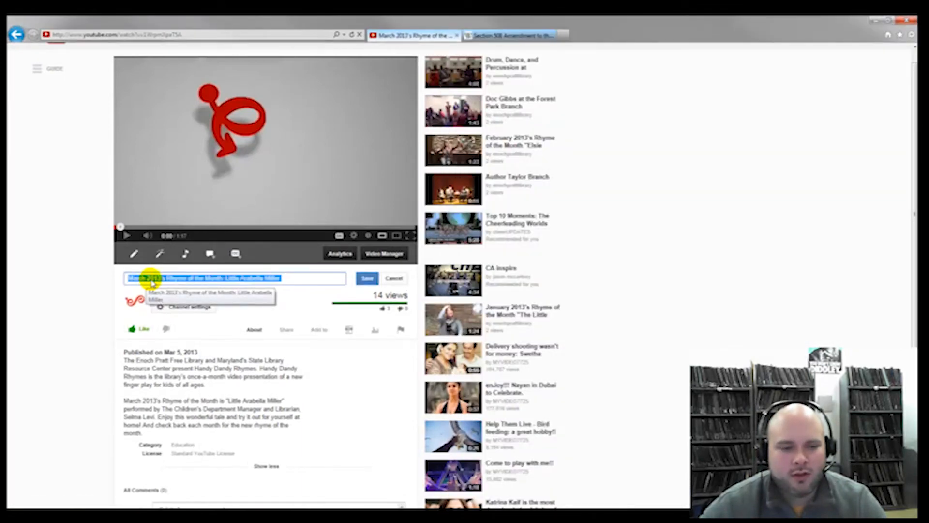
# Arrange both browser windows side by side and set the new upload's title to March 2013's Rhyme of the Month: Little Arabella Miller
pyautogui.click(891, 21)
pyautogui.moveTo(536, 92); pyautogui.dragTo(6, 34)
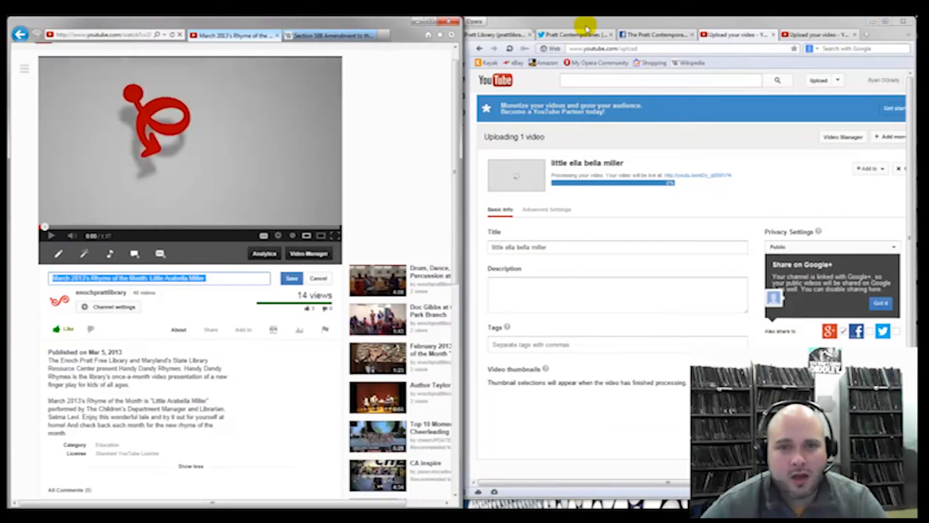
pyautogui.click(532, 25)
pyautogui.moveTo(532, 25)
pyautogui.mouseDown()
pyautogui.moveTo(835, 46)
pyautogui.moveTo(531, 26)
pyautogui.mouseUp()
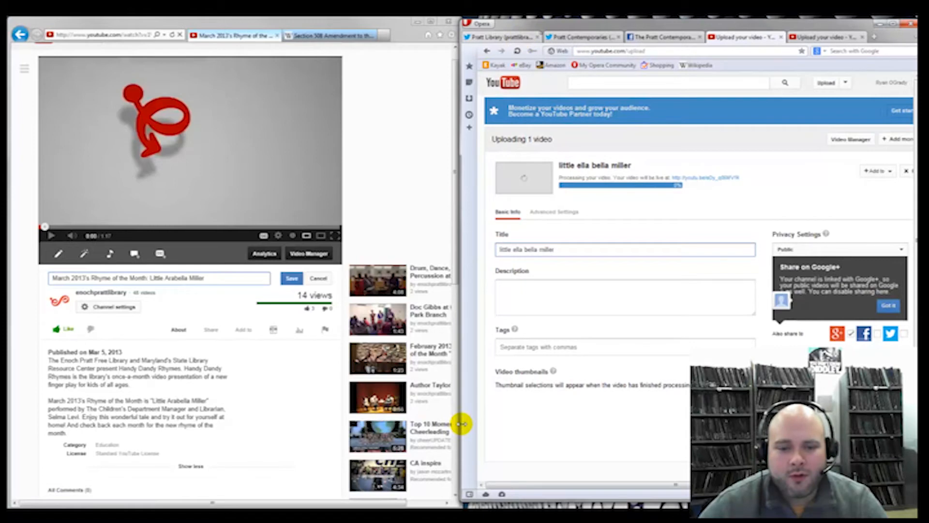
pyautogui.moveTo(460, 423); pyautogui.dragTo(465, 422)
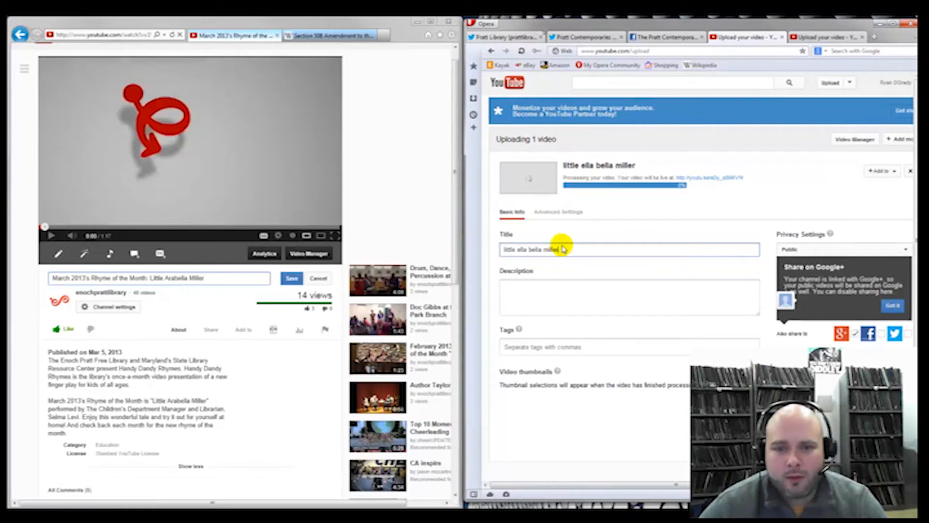
pyautogui.moveTo(557, 248); pyautogui.dragTo(456, 249)
pyautogui.hotkey('ctrl', 'v')
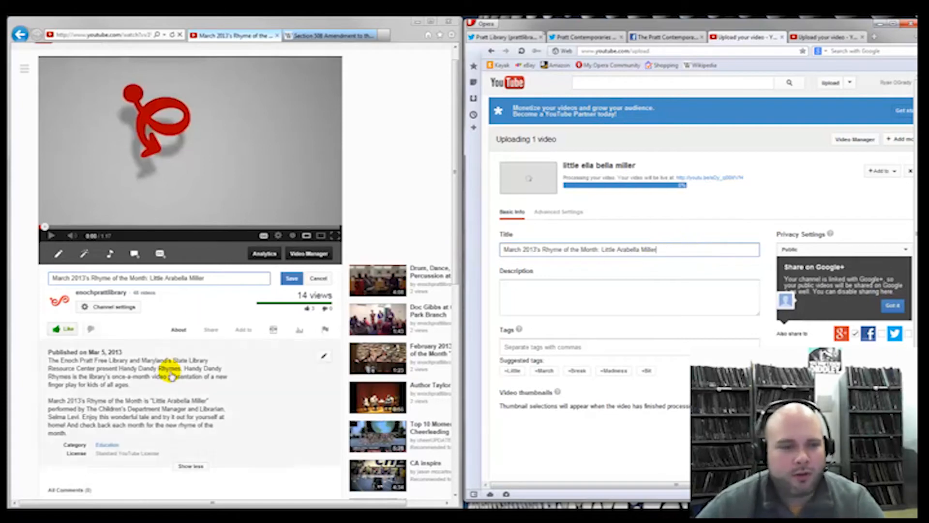
# Copy the published video's full description into the new upload's description and check the pasted text
pyautogui.moveTo(68, 434); pyautogui.dragTo(49, 362)
pyautogui.hotkey('ctrl', 'c')
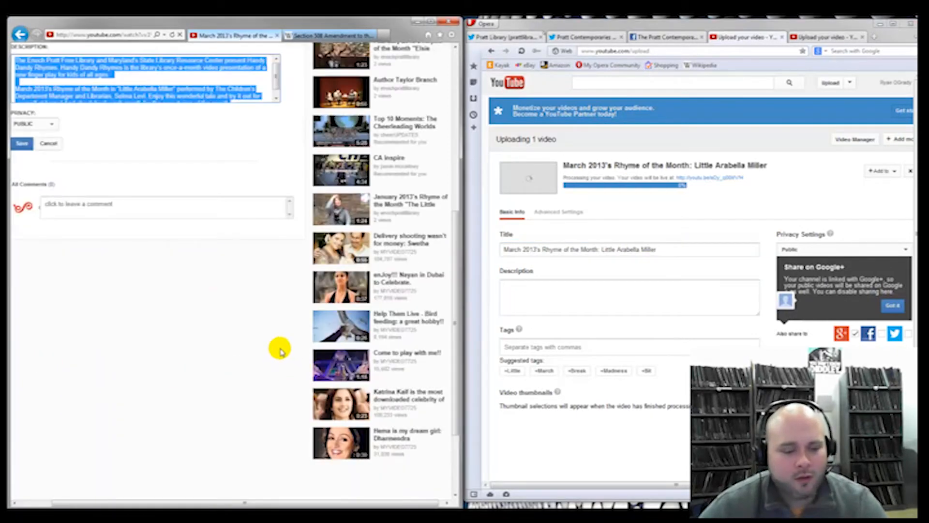
pyautogui.click(538, 298)
pyautogui.hotkey('ctrl', 'v')
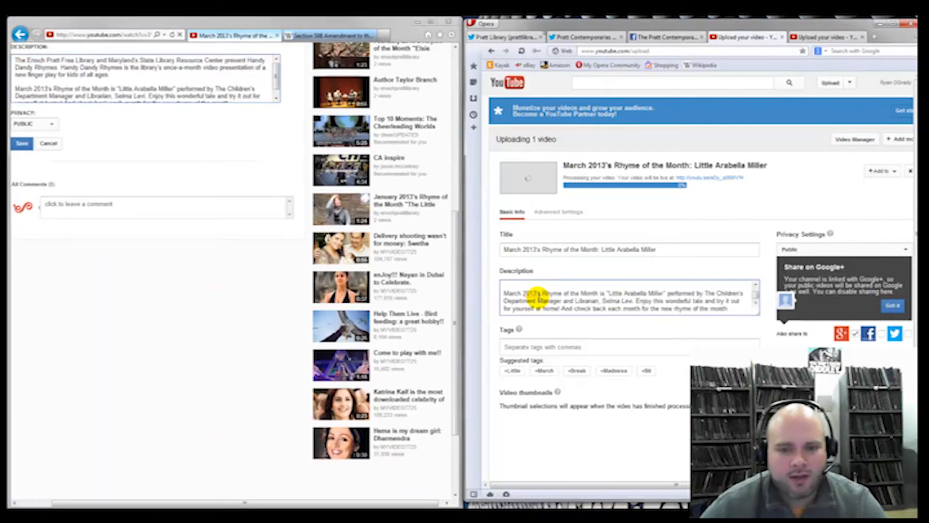
pyautogui.moveTo(755, 296); pyautogui.dragTo(758, 280)
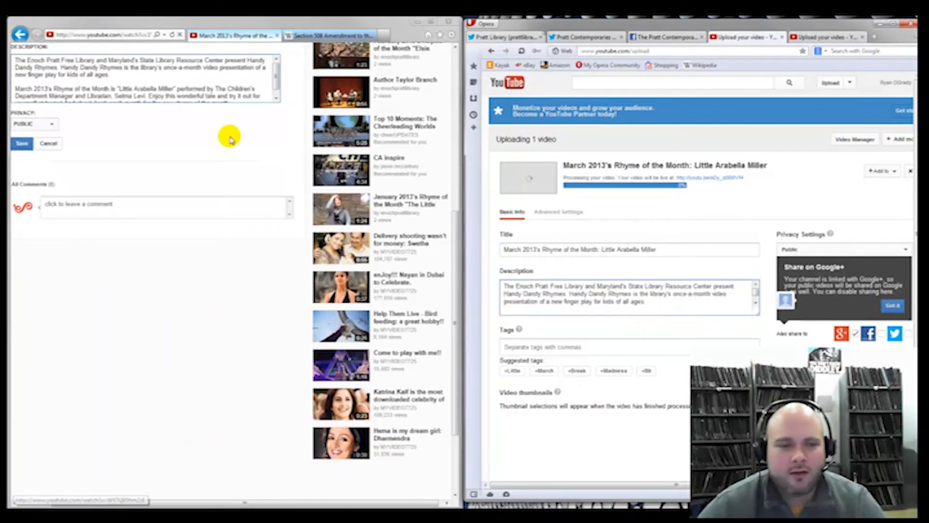
pyautogui.click(284, 284)
pyautogui.scroll(5, 289, 290)
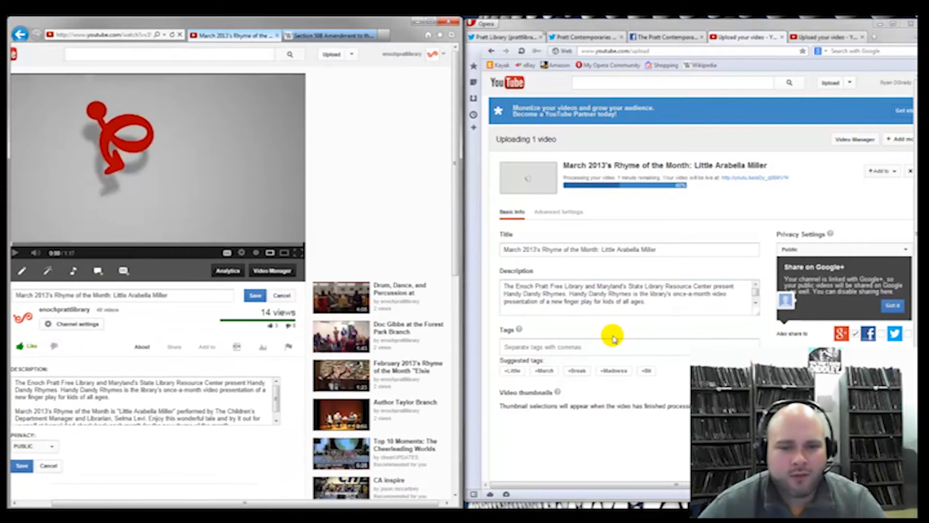
pyautogui.scroll(-2, 757, 299)
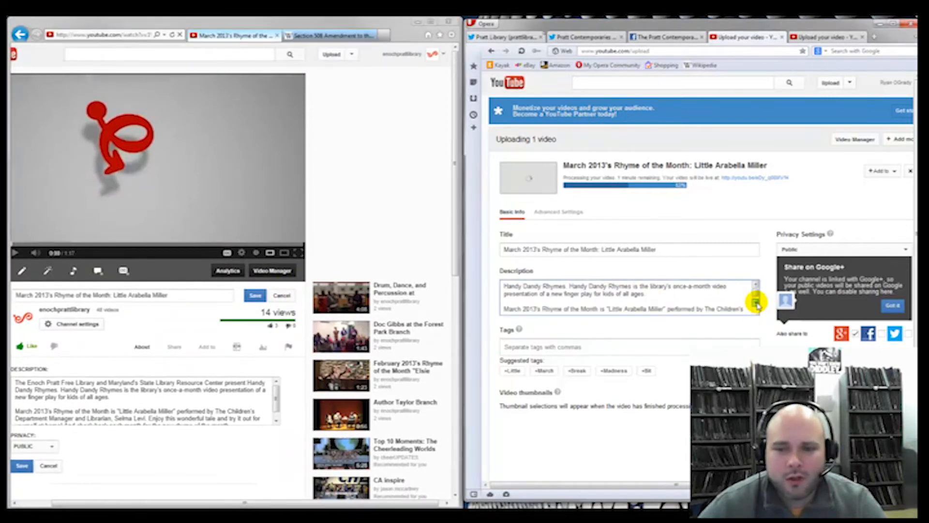
pyautogui.scroll(2, 755, 298)
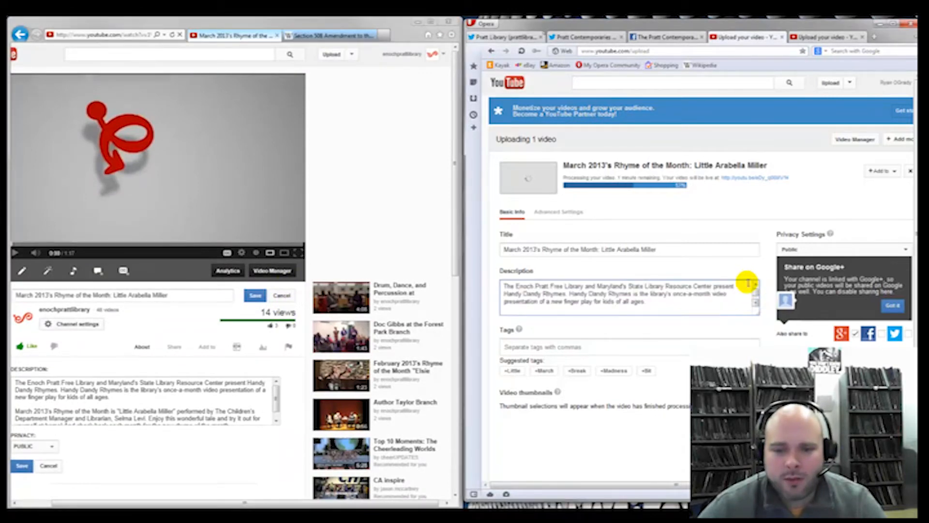
# Tag the upload with Enoch Pratt Free Library, baltimore, maryland, handy dandy rhymes, epfl and slrc
pyautogui.click(592, 346)
pyautogui.write('Enoch Pratt')
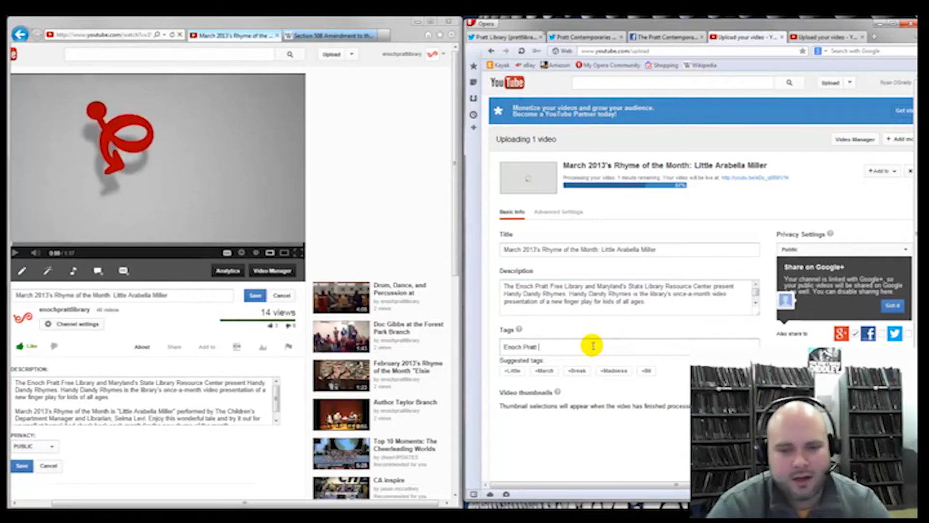
pyautogui.write(' Free Library')
pyautogui.press('Return')
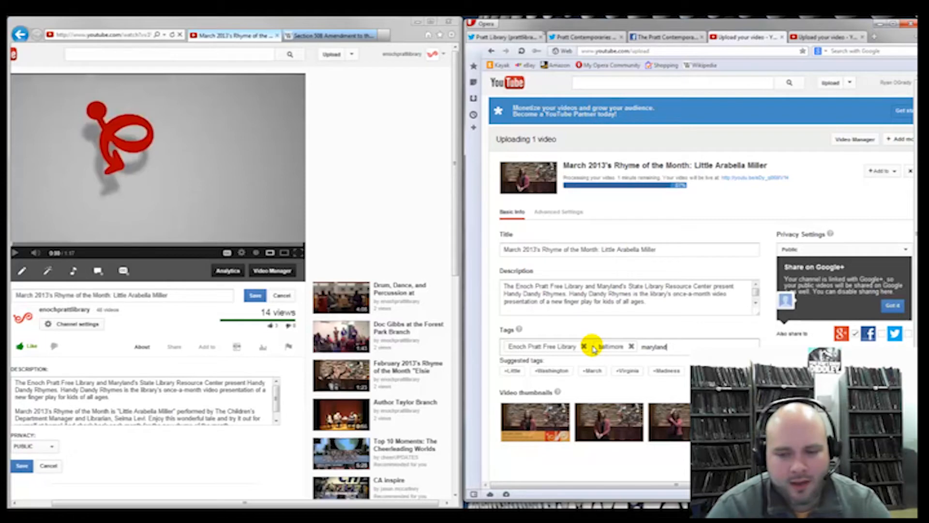
pyautogui.write('hand')
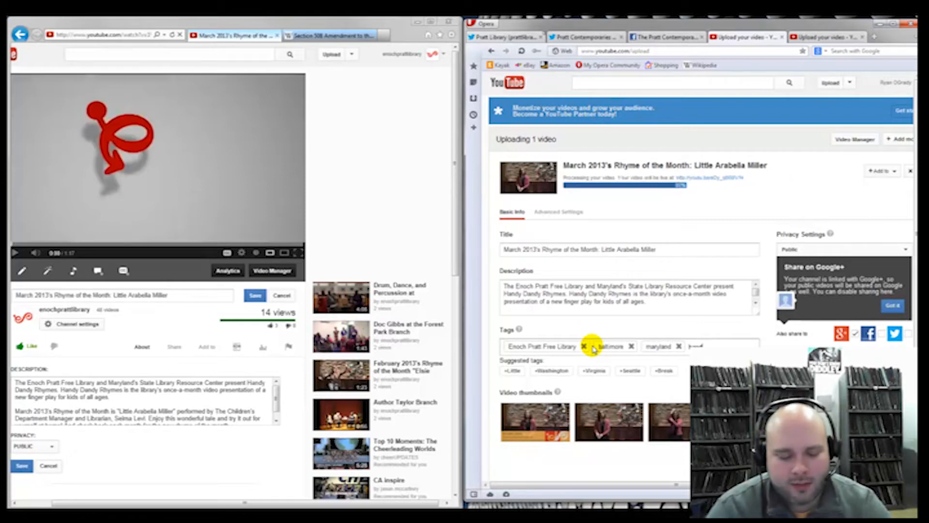
pyautogui.write('y dandy rhymes')
pyautogui.press('Return')
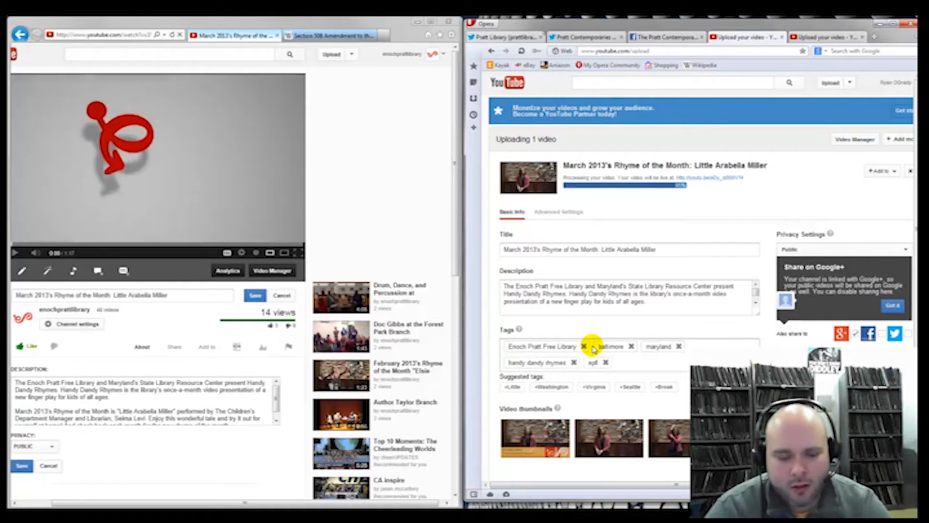
pyautogui.press('BackSpace')
pyautogui.write('c')
pyautogui.press('Return')
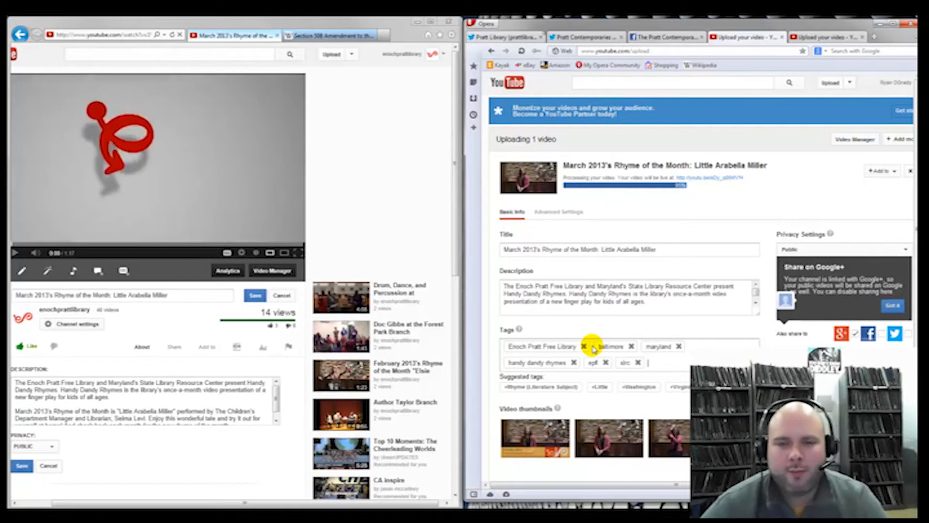
# Review the new upload's title and read through its description
pyautogui.click(678, 252)
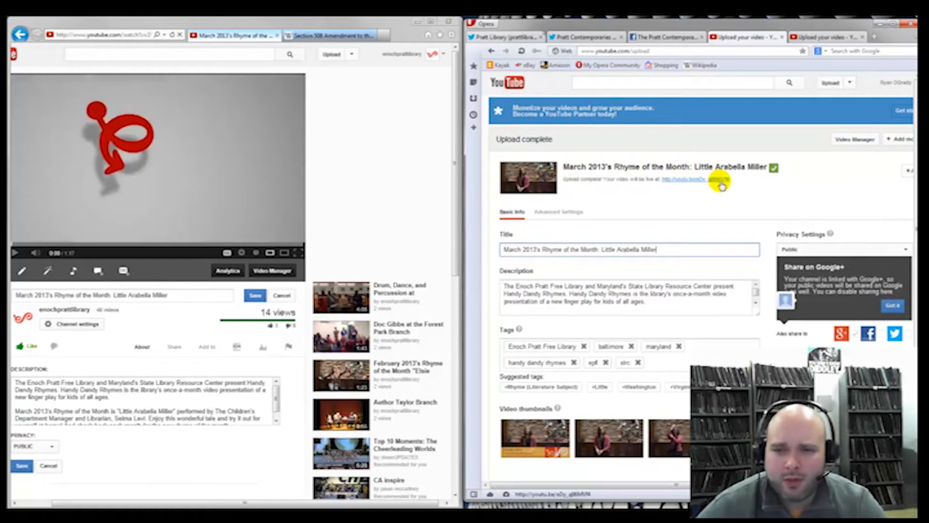
pyautogui.click(657, 305)
pyautogui.write('March 2013\'s Rhyme of the Month is "Little Arabella Miller" performed by The Children\'s Department Manager and Librarian, Selma Levi. Enjoy this wonderful tale and try it out for yourself at home! And check back each month for the new rhyme of the month')
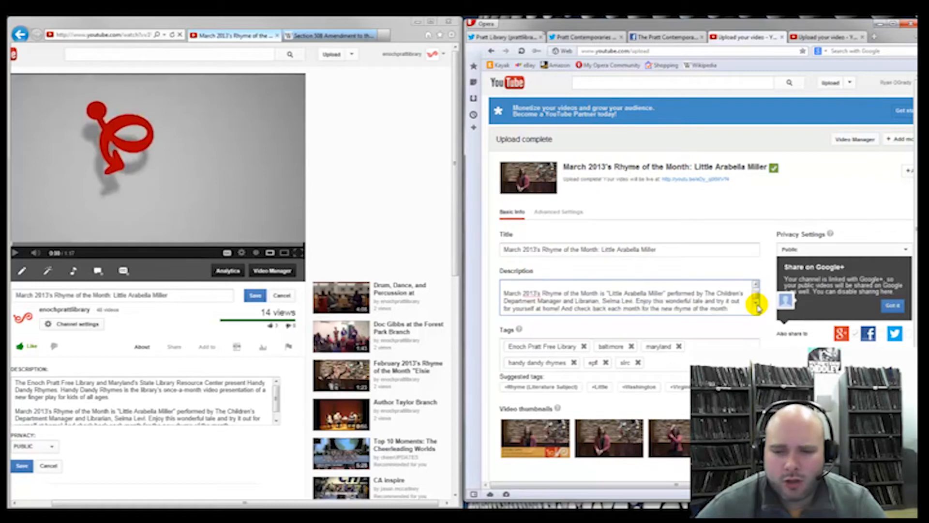
# Enlarge the upload window to full screen and set the new video's category to Education
pyautogui.moveTo(756, 300); pyautogui.dragTo(756, 290)
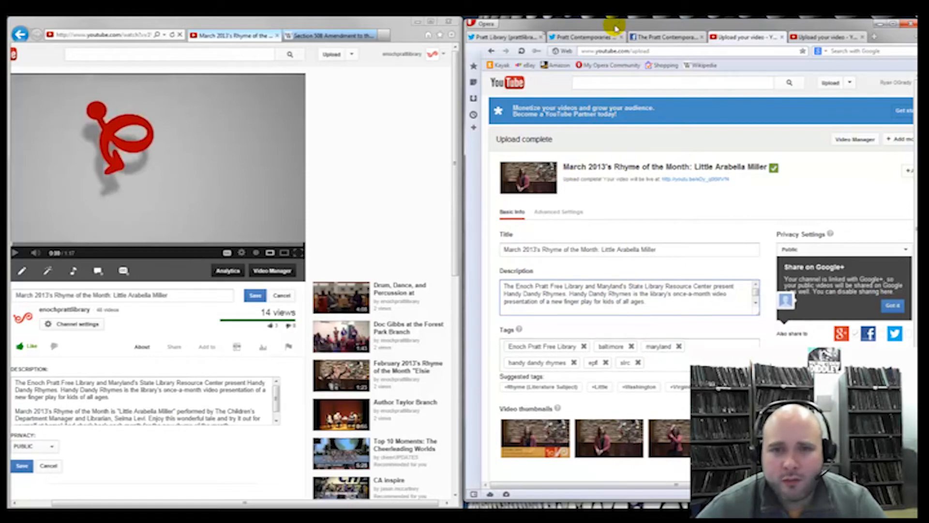
pyautogui.moveTo(535, 25); pyautogui.dragTo(388, 22)
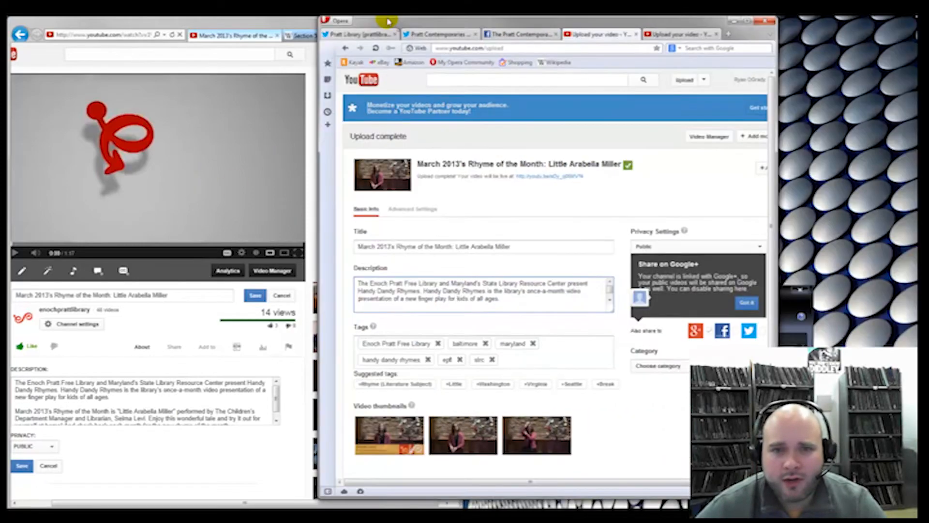
pyautogui.doubleClick(388, 21)
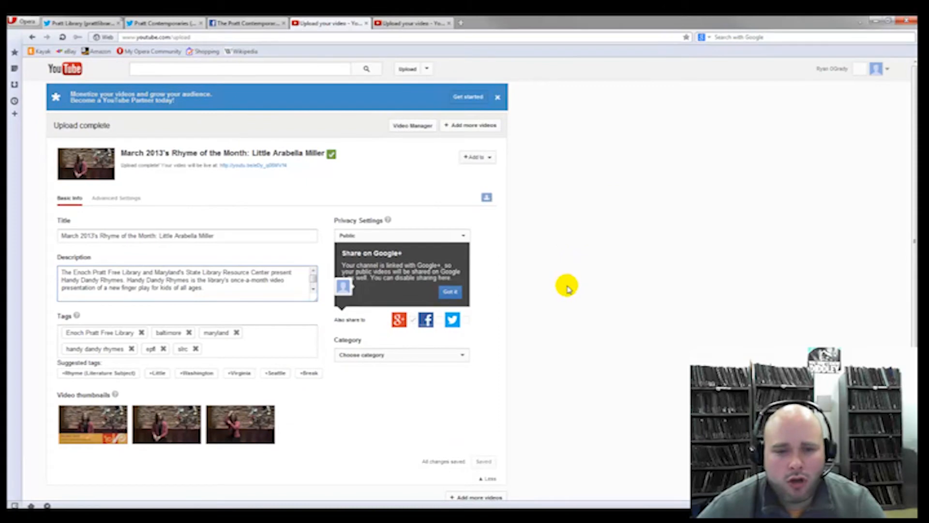
pyautogui.click(463, 355)
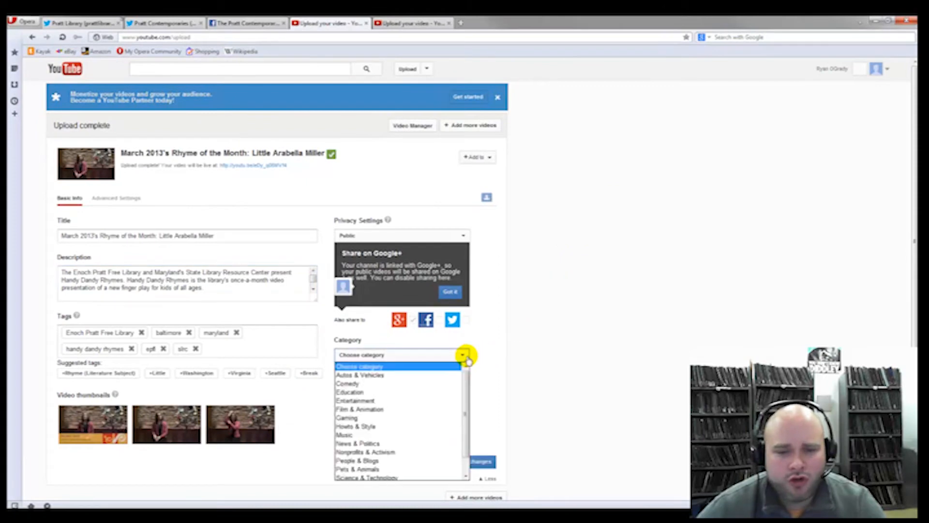
pyautogui.click(403, 391)
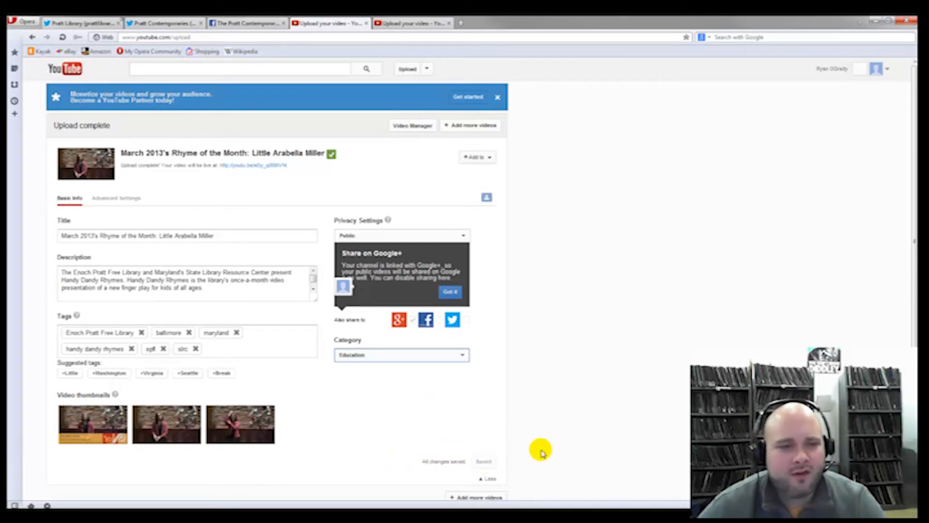
# Open the uploaded video's watch page from its link and like the video
pyautogui.click(244, 165)
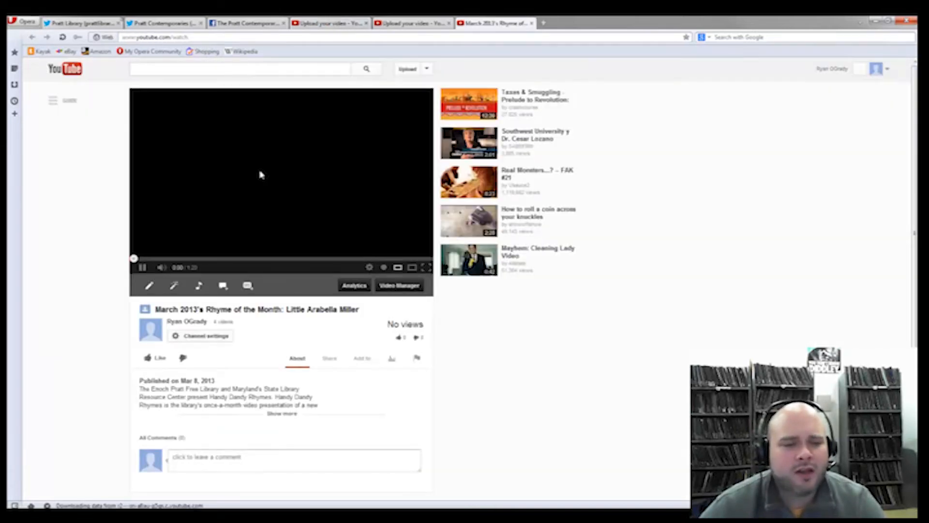
pyautogui.click(156, 358)
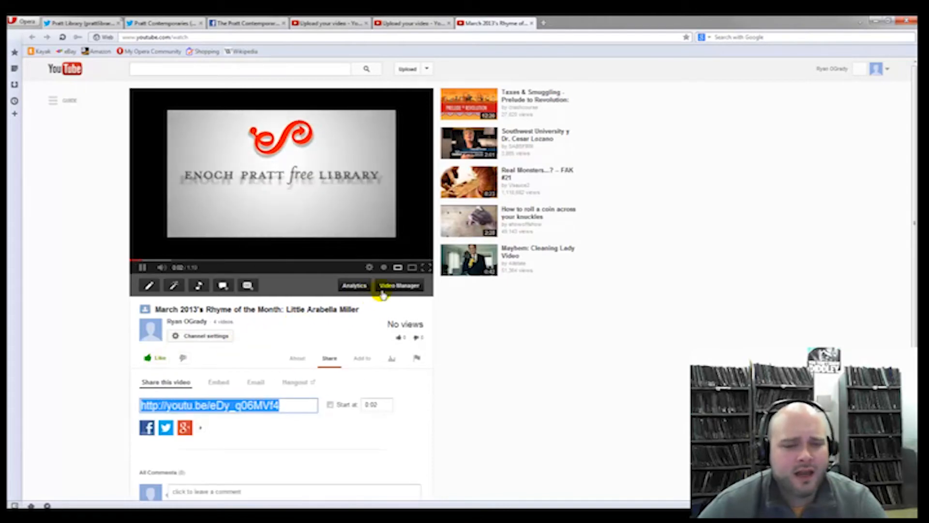
# Look over the video's sharing options, select its share link and pause the playback
pyautogui.click(391, 357)
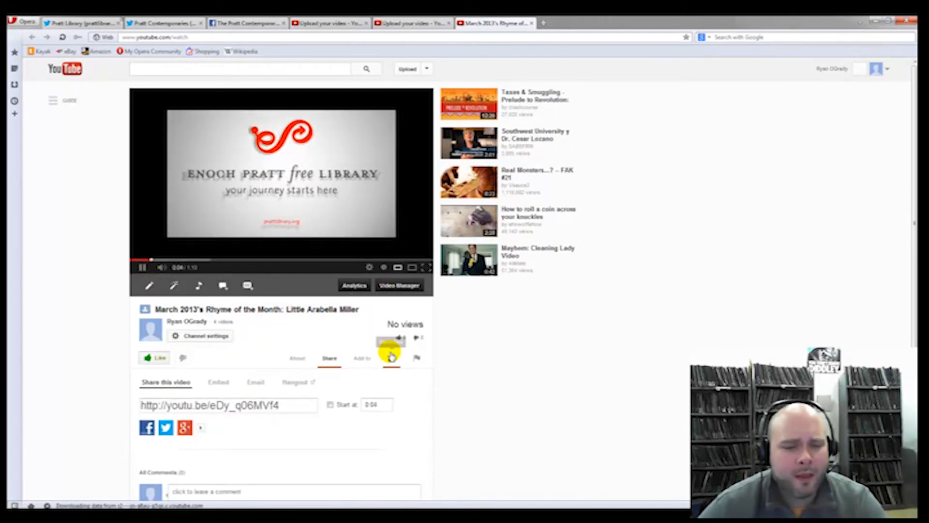
pyautogui.scroll(-2, 383, 339)
pyautogui.click(327, 283)
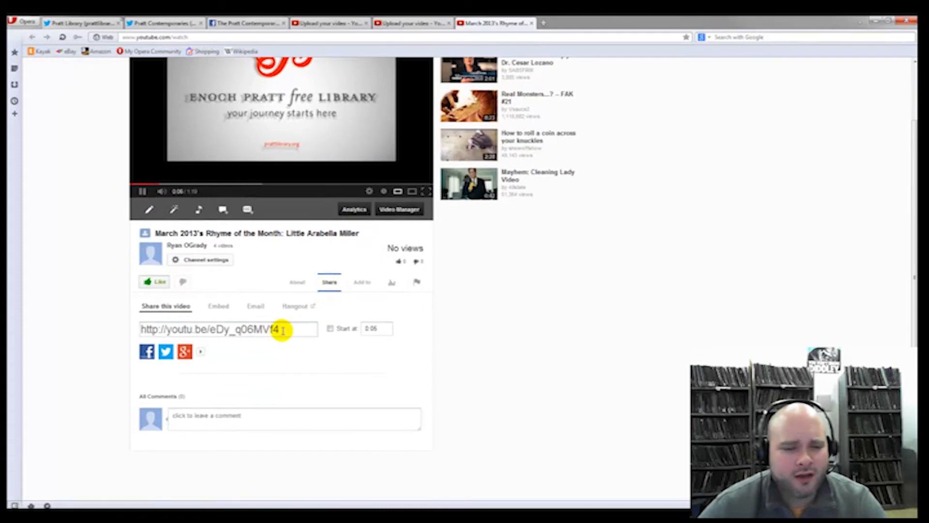
pyautogui.click(283, 331)
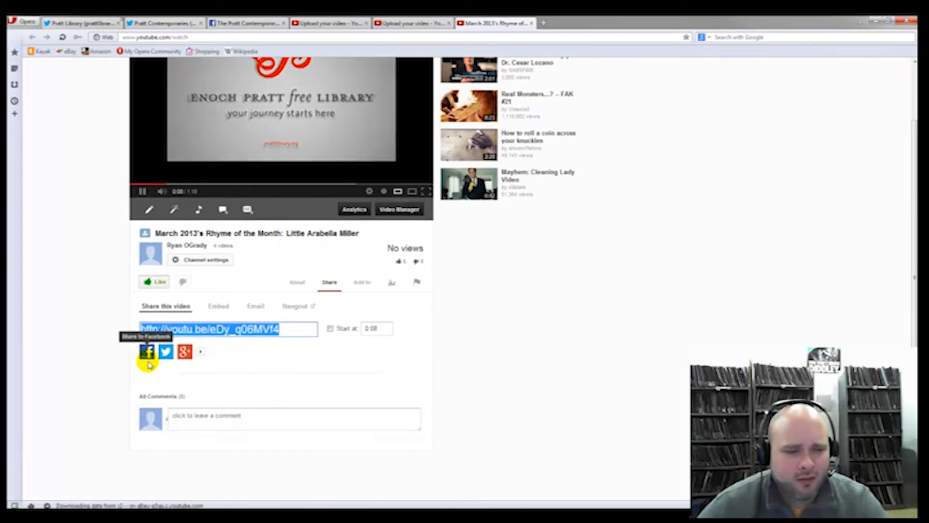
pyautogui.scroll(2, 249, 307)
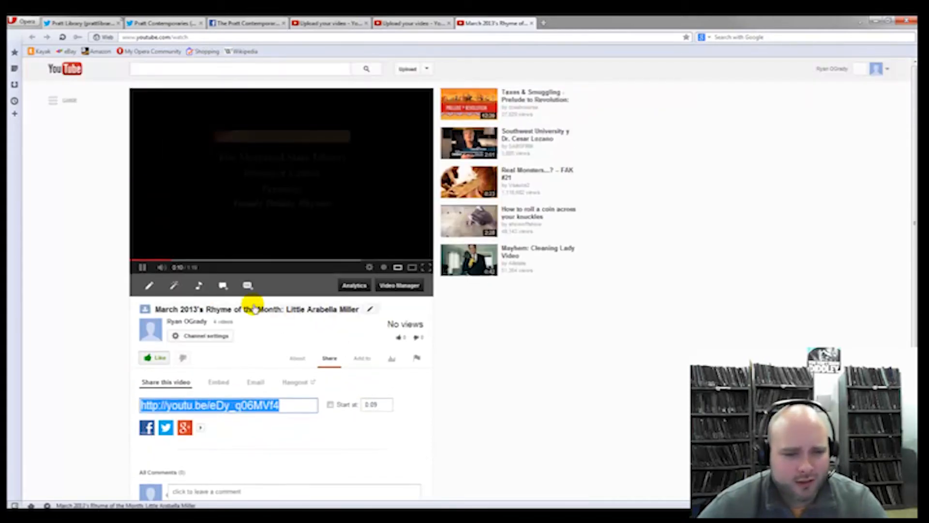
pyautogui.click(144, 267)
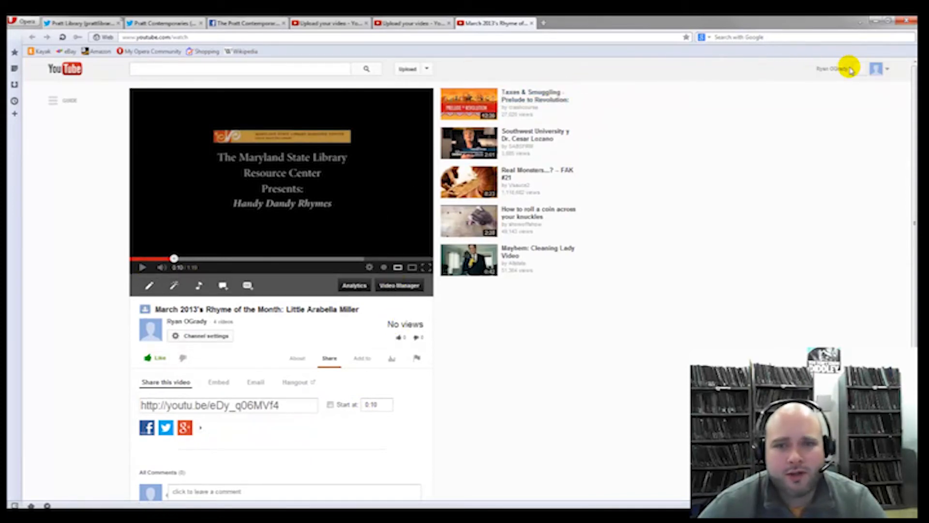
# Go to the Video Manager and open the captions page for March 2013's Rhyme of the Month: Little Arabella Miller
pyautogui.click(884, 70)
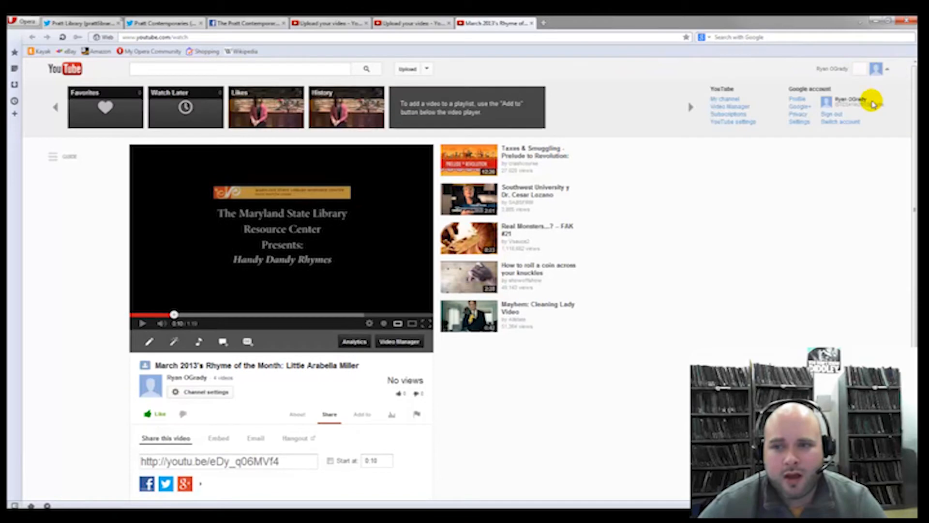
pyautogui.click(731, 107)
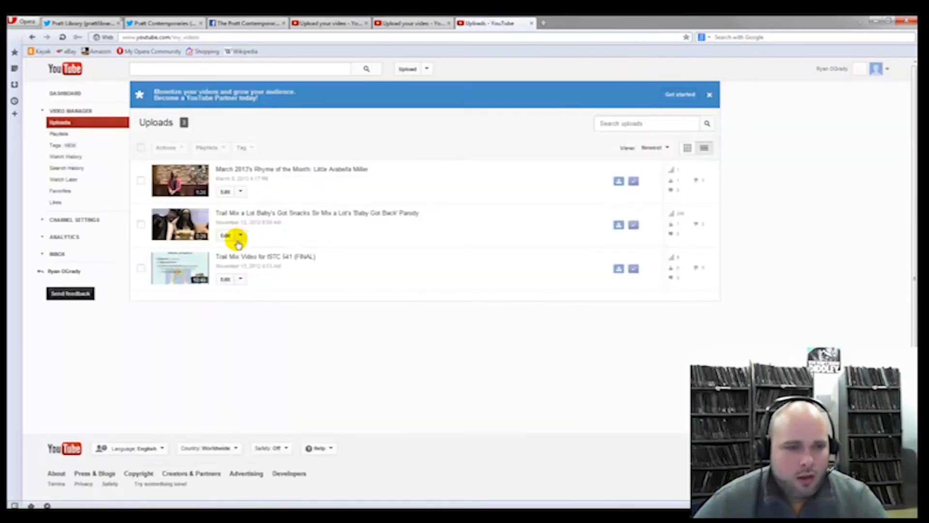
pyautogui.click(240, 192)
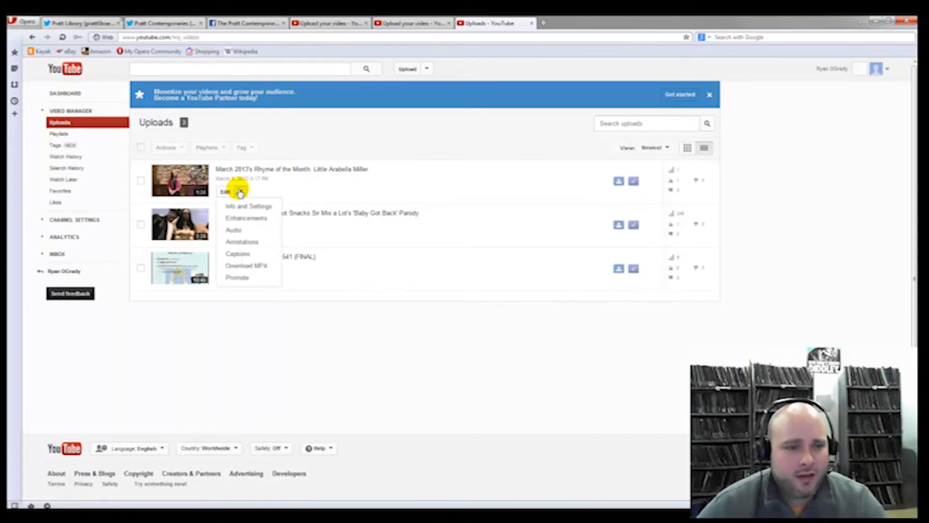
pyautogui.click(246, 257)
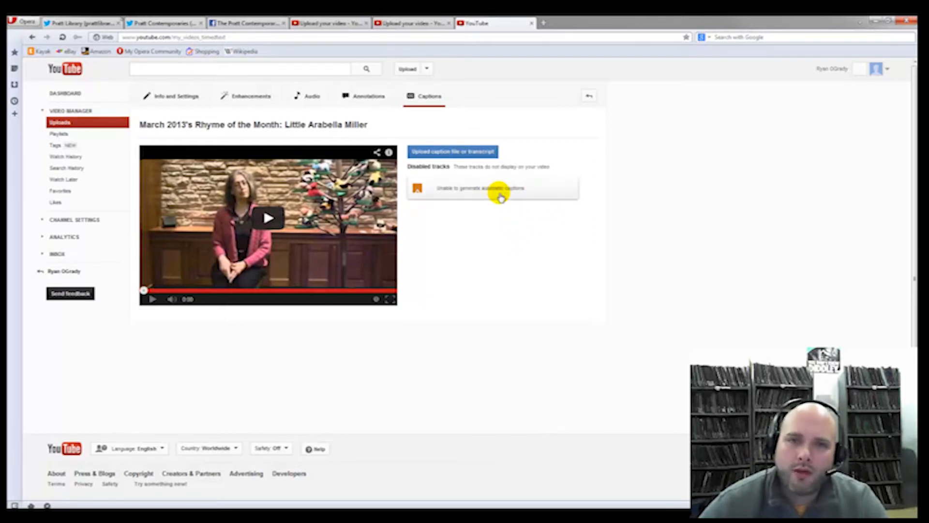
# Upload captions(old).sbv to the video as an English caption file with time codes
pyautogui.click(470, 155)
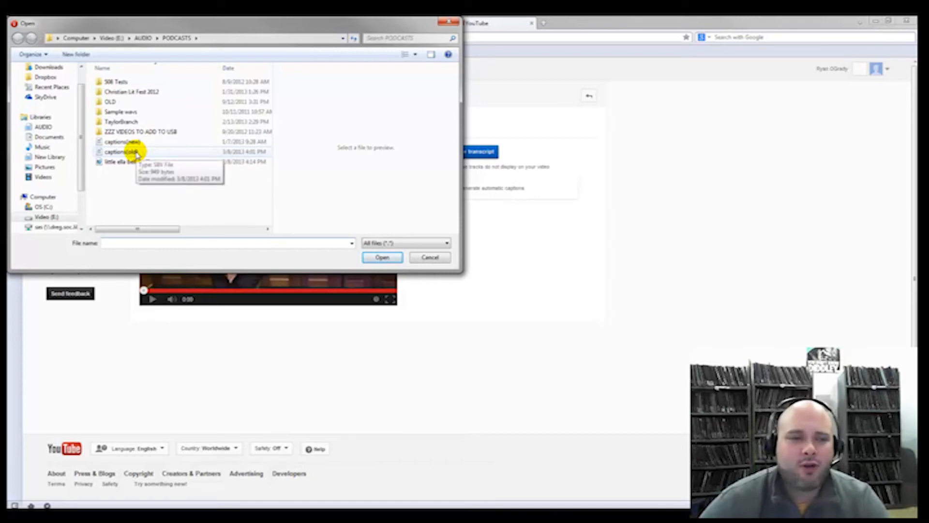
pyautogui.click(121, 152)
pyautogui.click(373, 257)
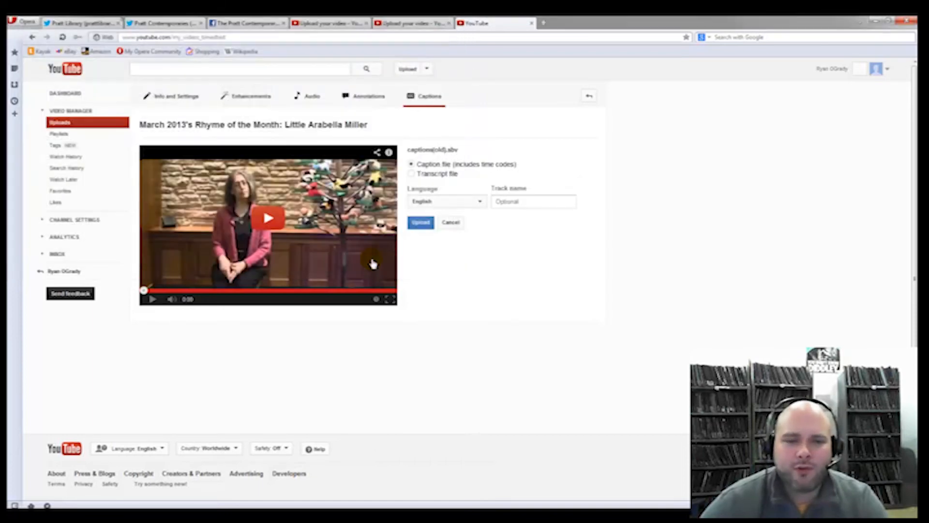
pyautogui.click(419, 223)
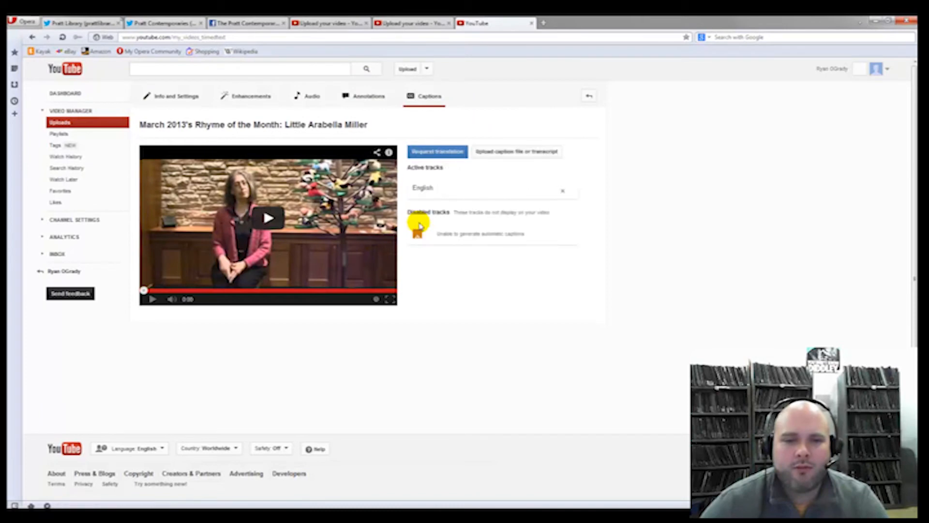
# Open the English caption track and check its text against the video, pausing at about 0:23 where the rhyme's title is shown
pyautogui.click(511, 193)
pyautogui.moveTo(569, 234)
pyautogui.mouseDown()
pyautogui.moveTo(570, 285)
pyautogui.moveTo(565, 219)
pyautogui.mouseUp()
pyautogui.moveTo(533, 321)
pyautogui.mouseDown()
pyautogui.moveTo(544, 321)
pyautogui.moveTo(536, 325)
pyautogui.mouseUp()
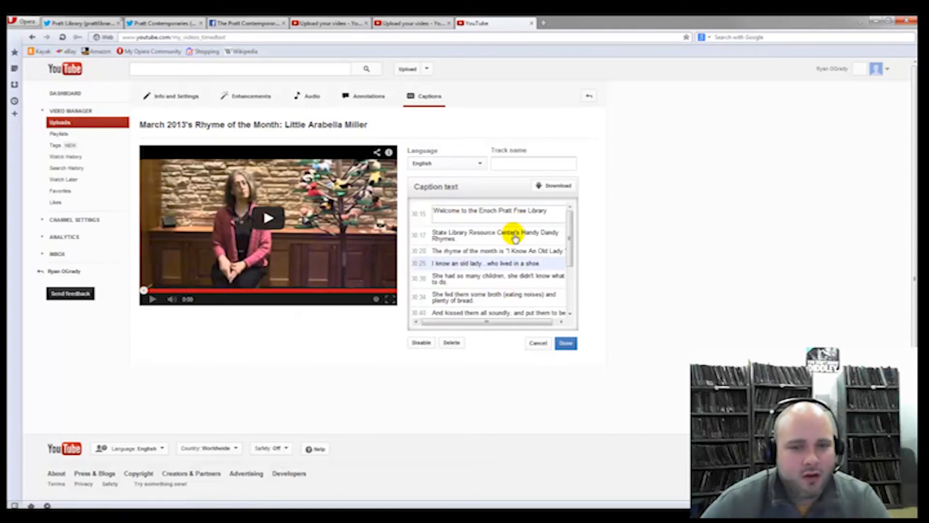
pyautogui.click(152, 302)
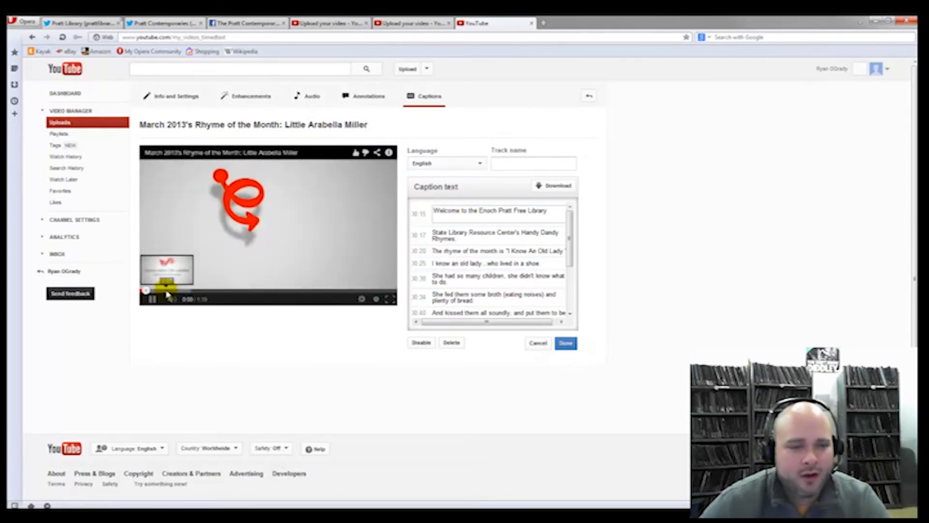
pyautogui.click(166, 291)
pyautogui.click(174, 291)
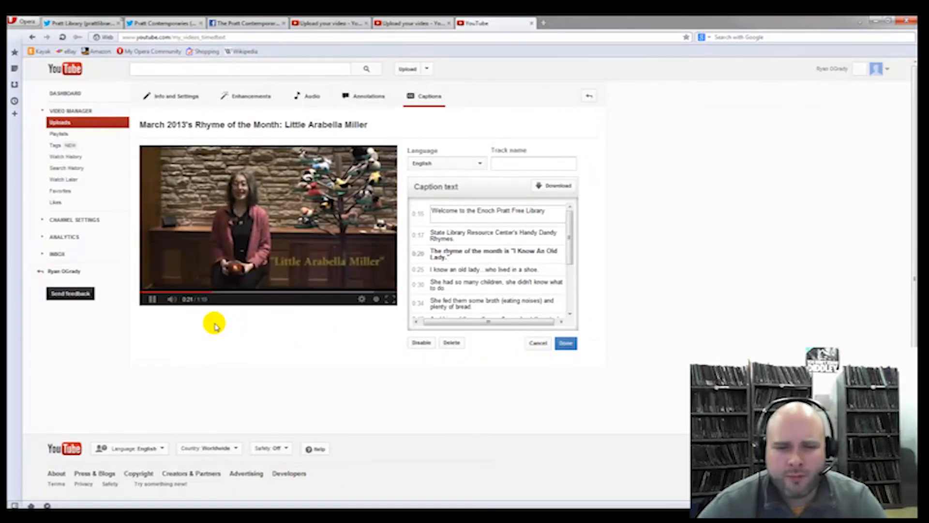
pyautogui.click(145, 300)
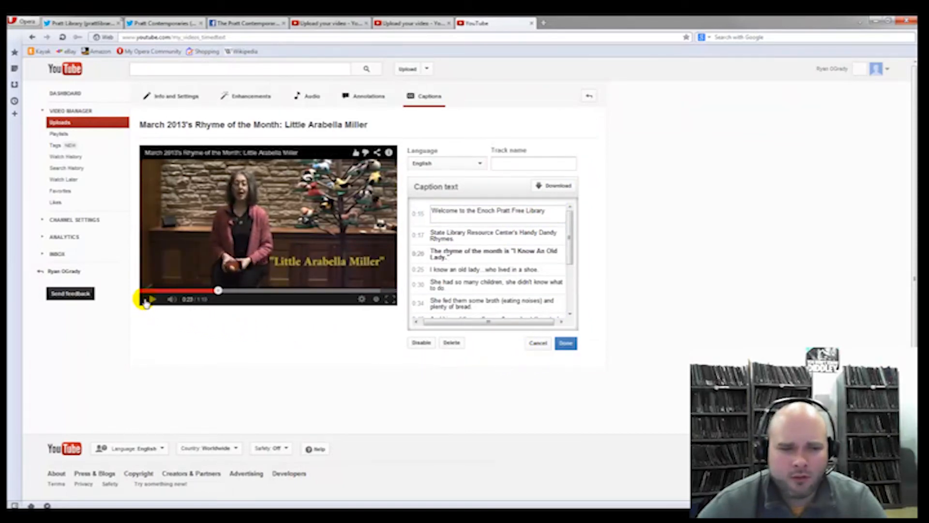
# Replace the rhyme title in the 0:20 caption with "Little Arabella Miller" and save the English track
pyautogui.click(510, 252)
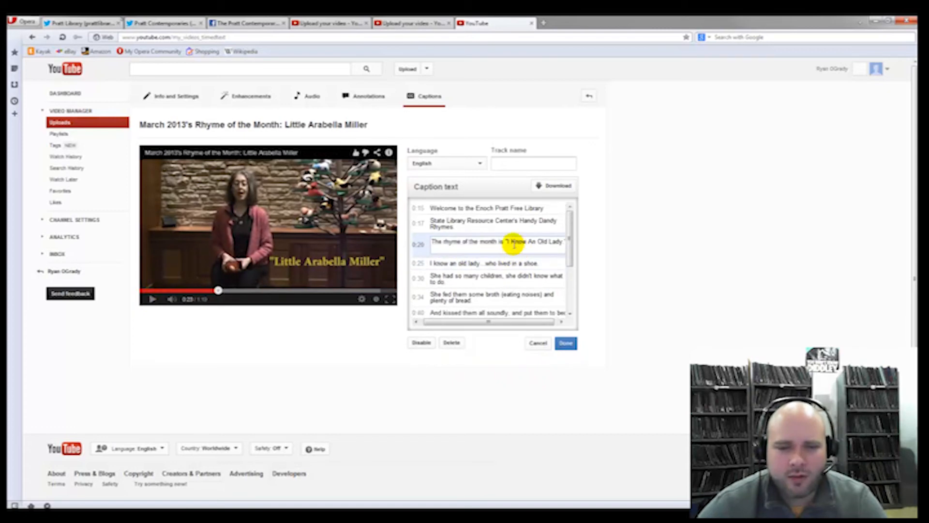
pyautogui.moveTo(508, 243); pyautogui.dragTo(559, 242)
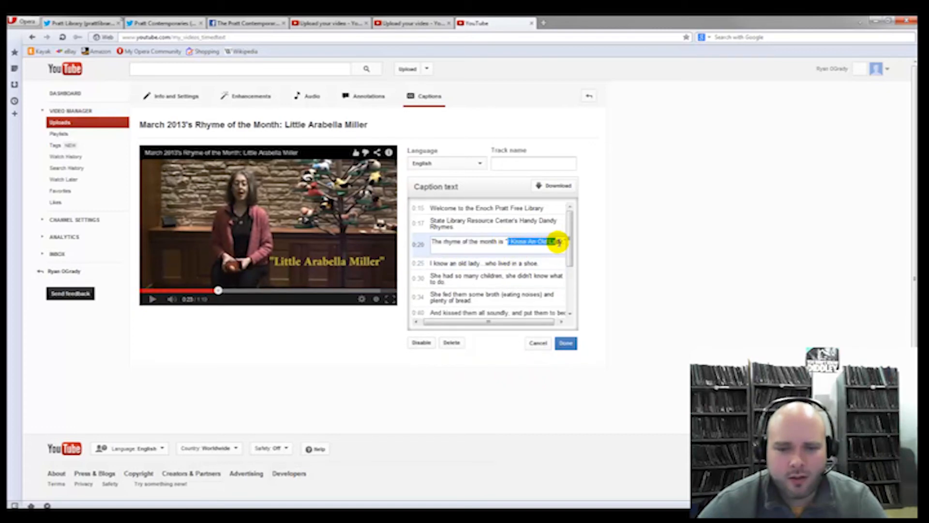
pyautogui.press('BackSpace')
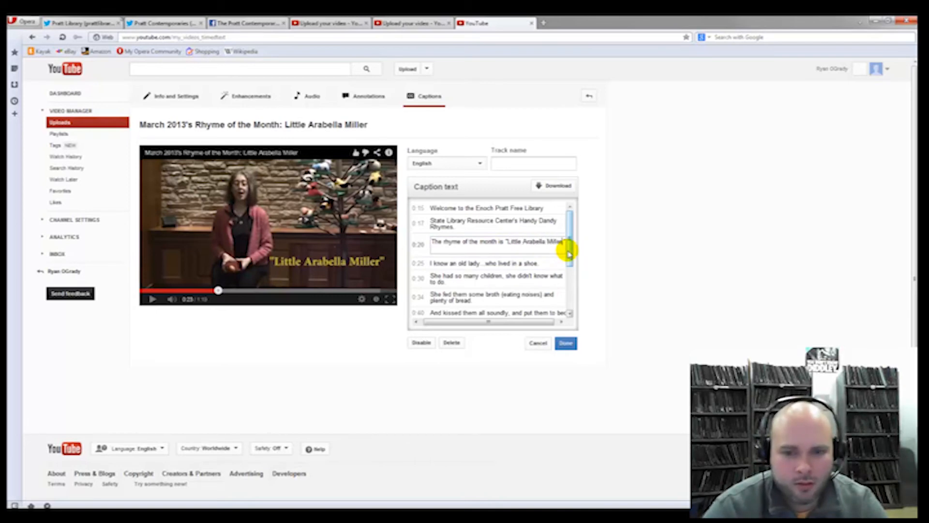
pyautogui.write('Little Arabella Miller.')
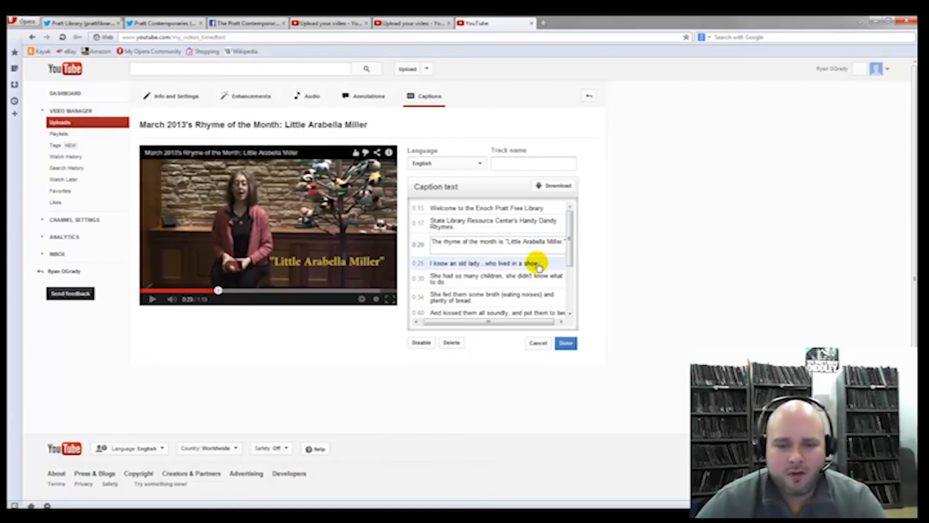
pyautogui.click(566, 345)
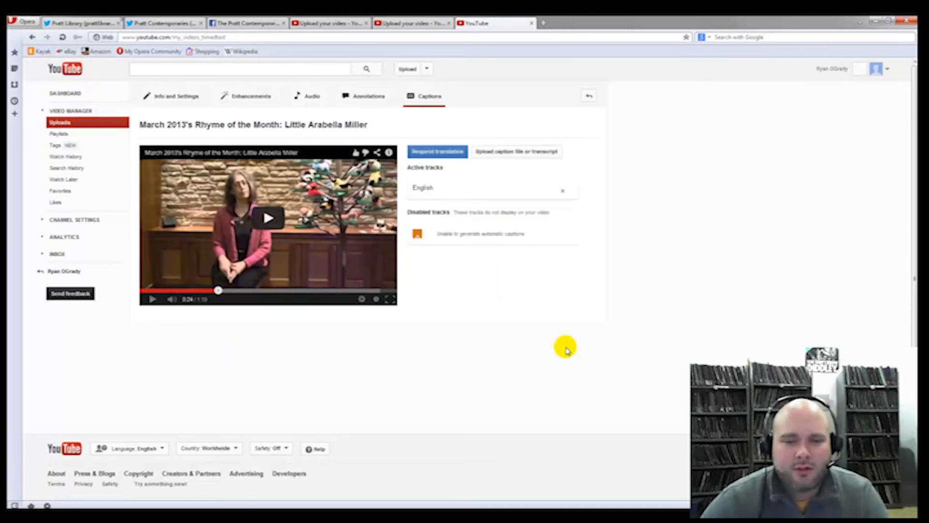
# Preview the video, open its watch page from the Video Manager and check the English option in the caption choices
pyautogui.click(268, 220)
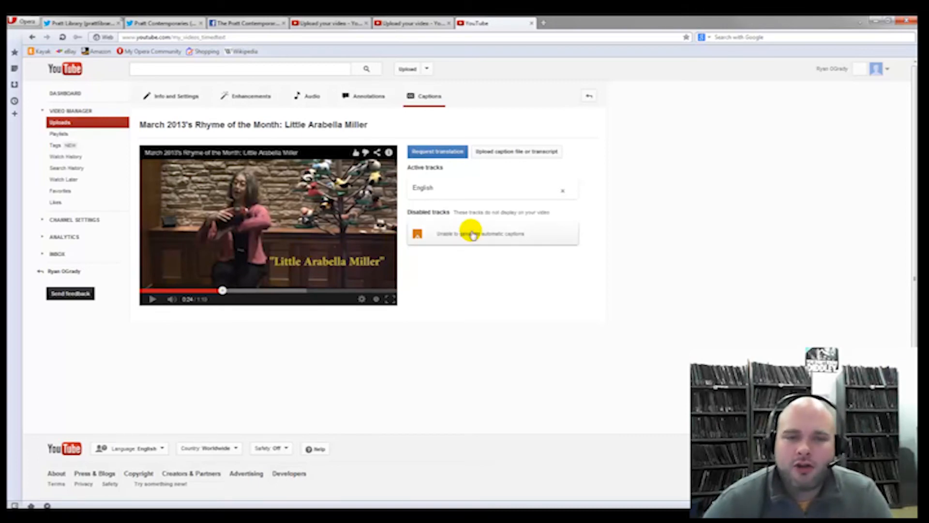
pyautogui.click(885, 68)
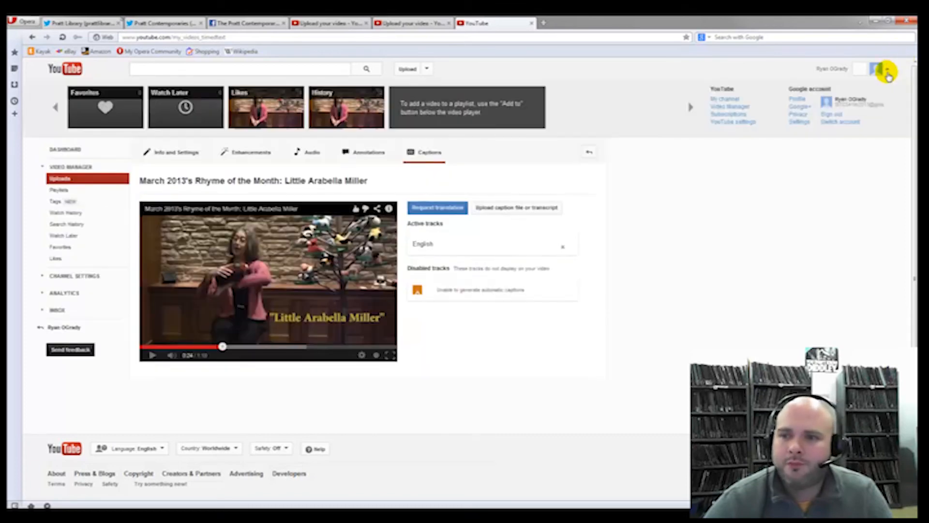
pyautogui.click(731, 107)
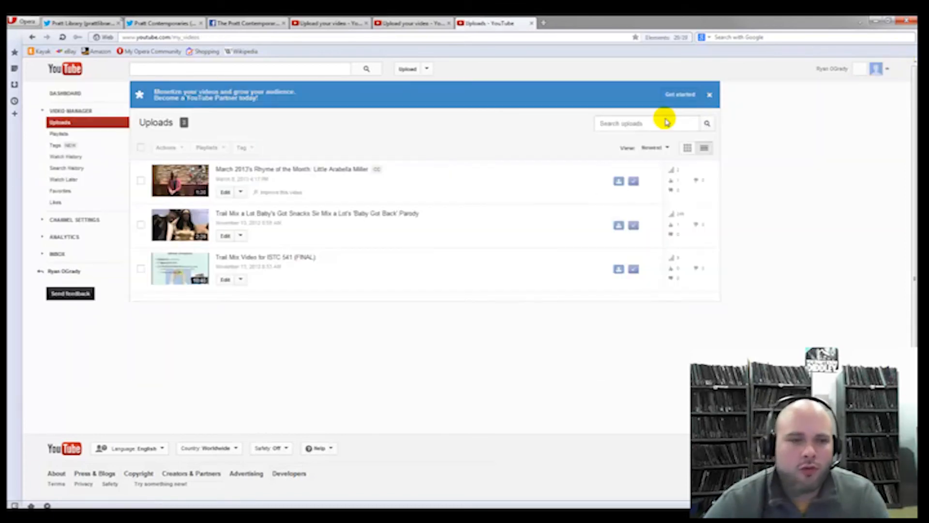
pyautogui.click(186, 179)
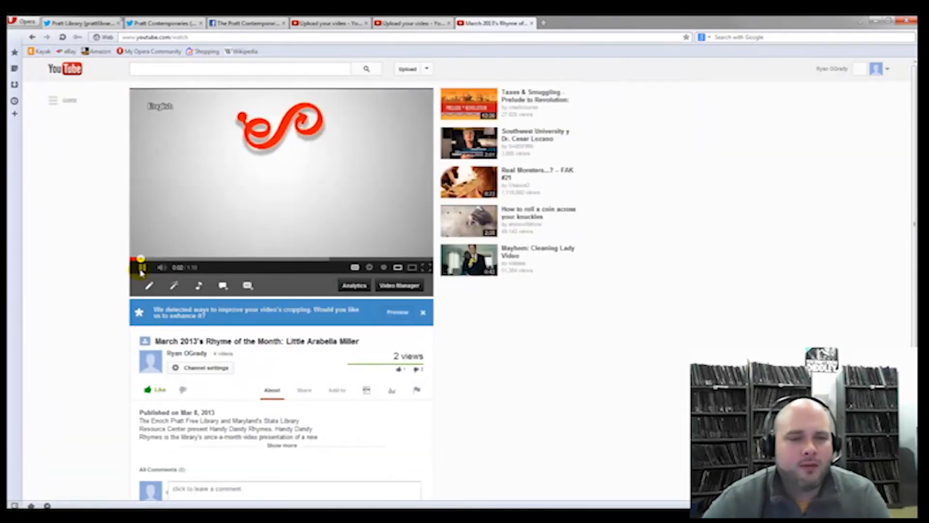
pyautogui.click(355, 268)
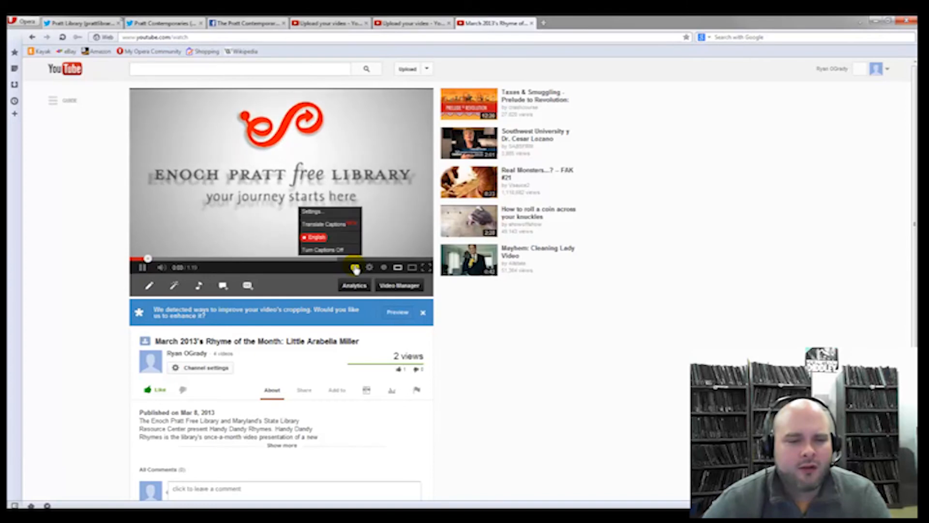
pyautogui.click(317, 238)
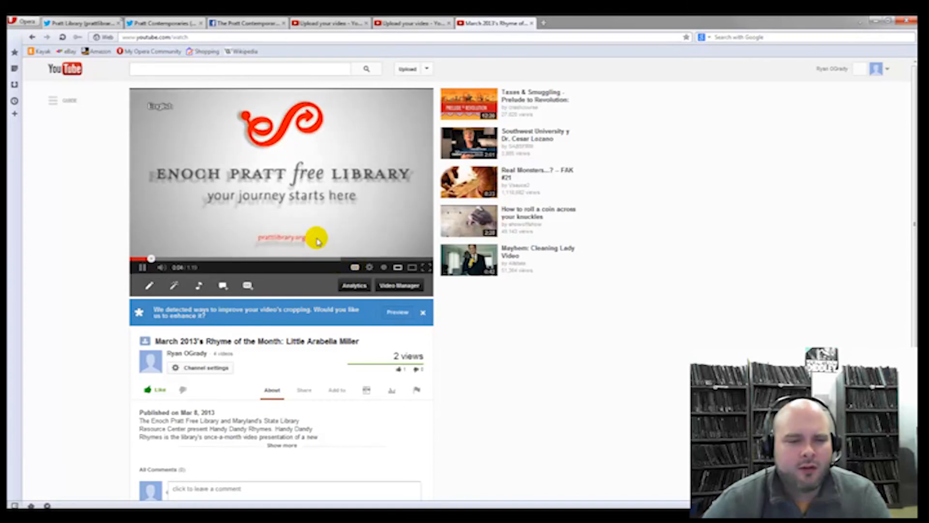
pyautogui.click(348, 266)
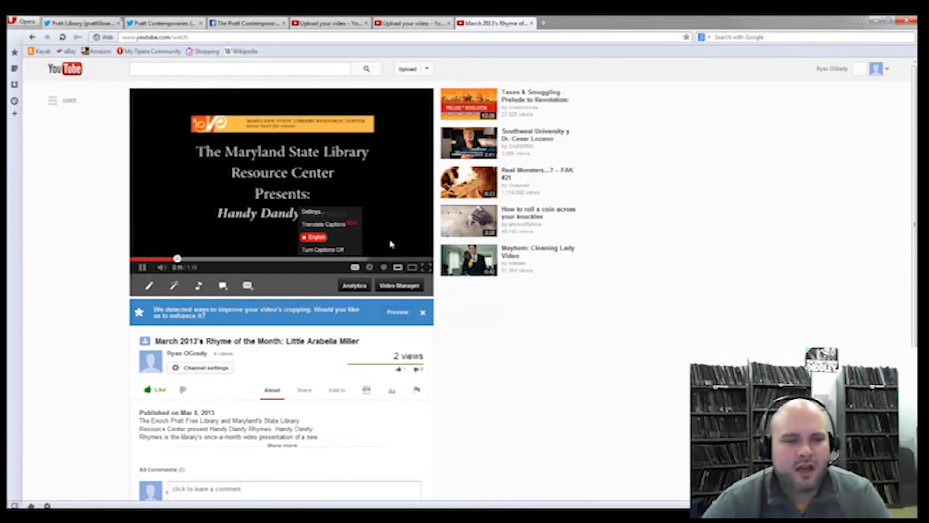
# Play the video with the English captions on, pausing at about 0:24 and again at the old lady line to check the text
pyautogui.click(315, 238)
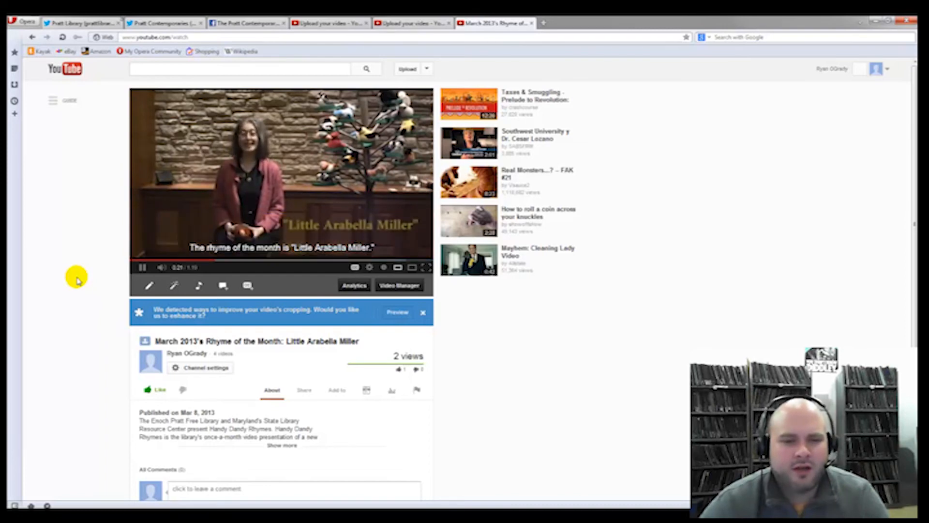
pyautogui.click(141, 269)
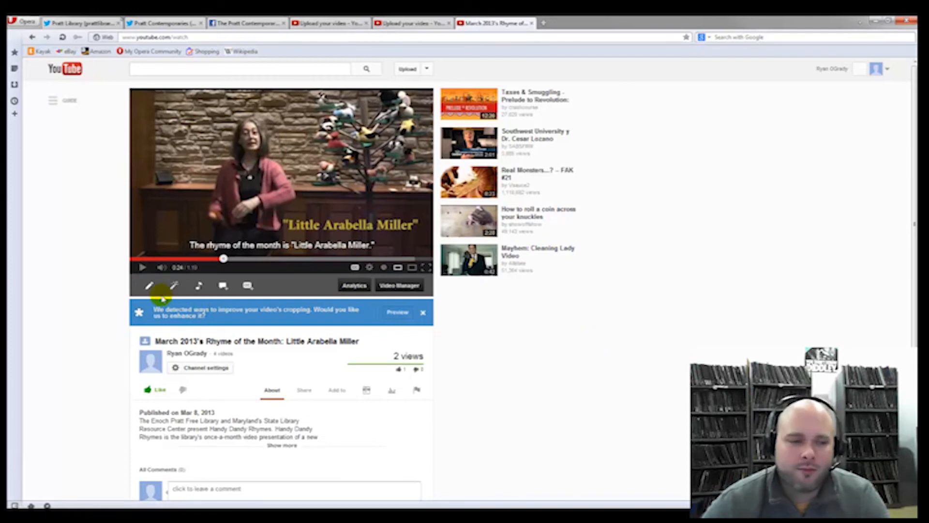
pyautogui.click(143, 268)
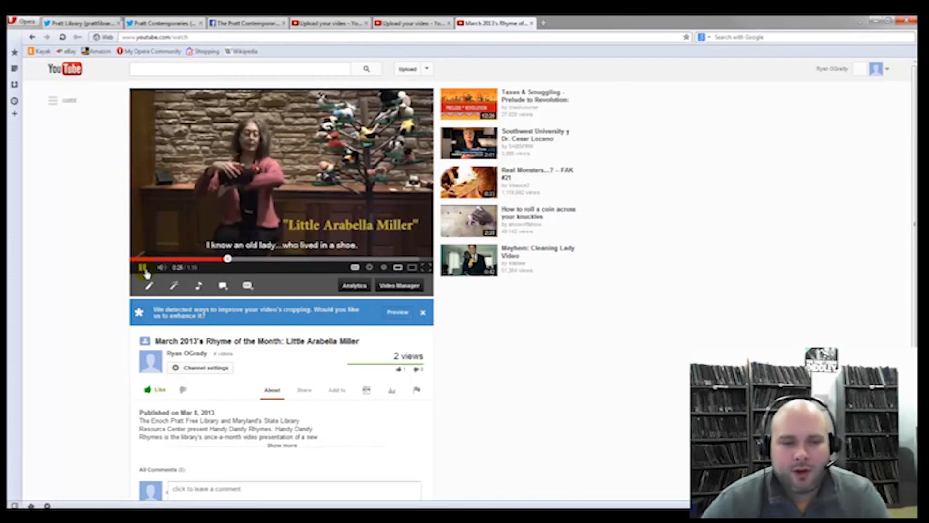
pyautogui.click(143, 269)
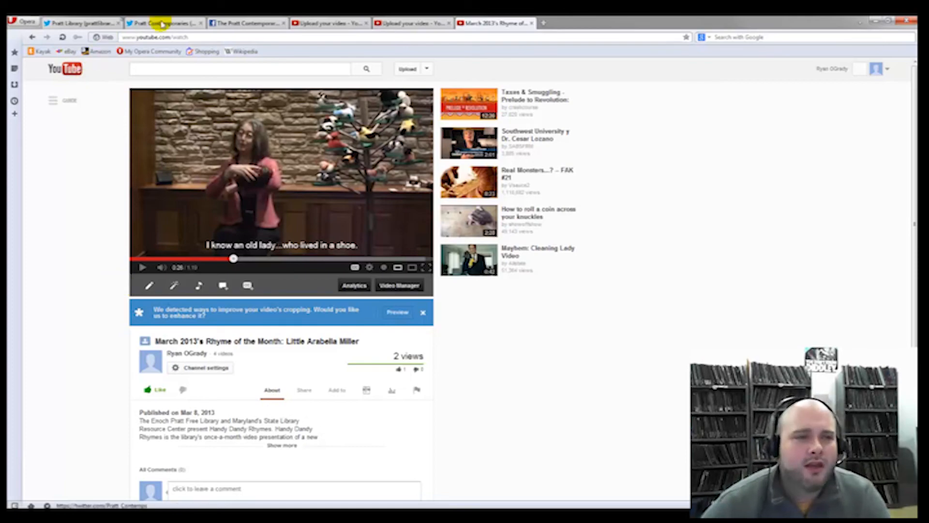
# Switch to the maximized Internet Explorer window and view the Wikipedia article on the Section 508 Amendment to the Rehabilitation Act of 1973
pyautogui.click(875, 21)
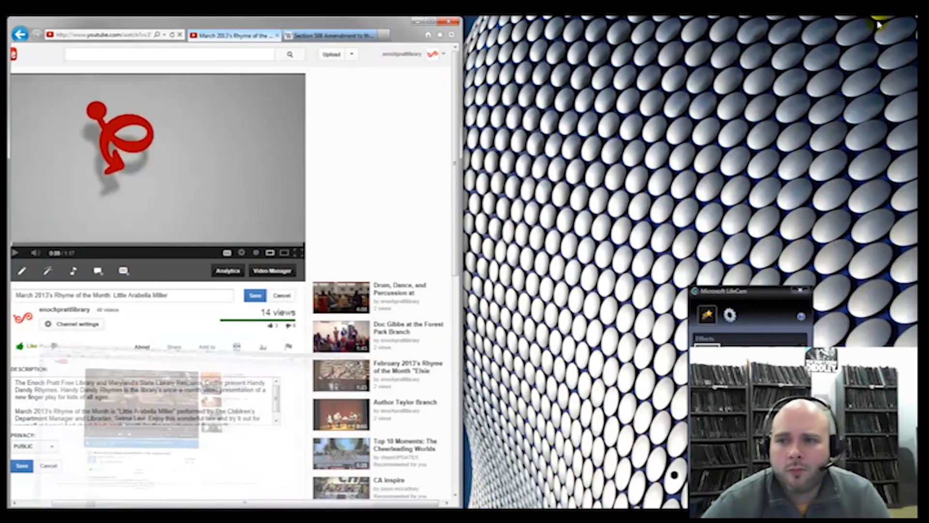
pyautogui.click(430, 21)
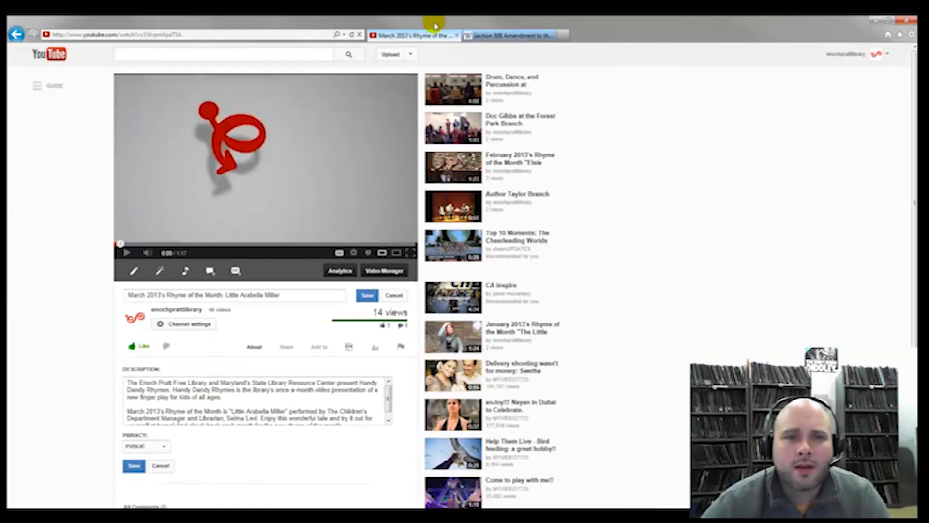
pyautogui.click(513, 36)
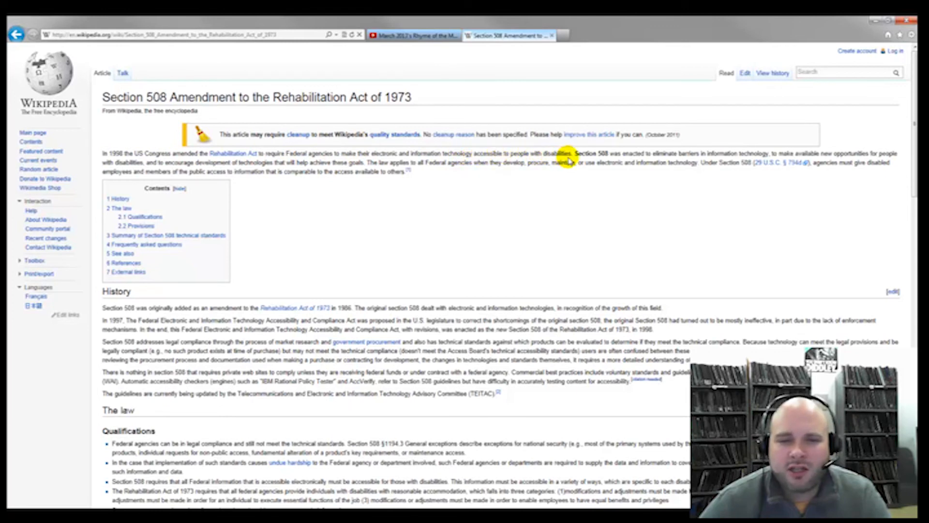
# Highlight the article's first two sentences on accessibility while reading them, clear the selection and return to the library's rhyme video page
pyautogui.moveTo(576, 154); pyautogui.dragTo(104, 155)
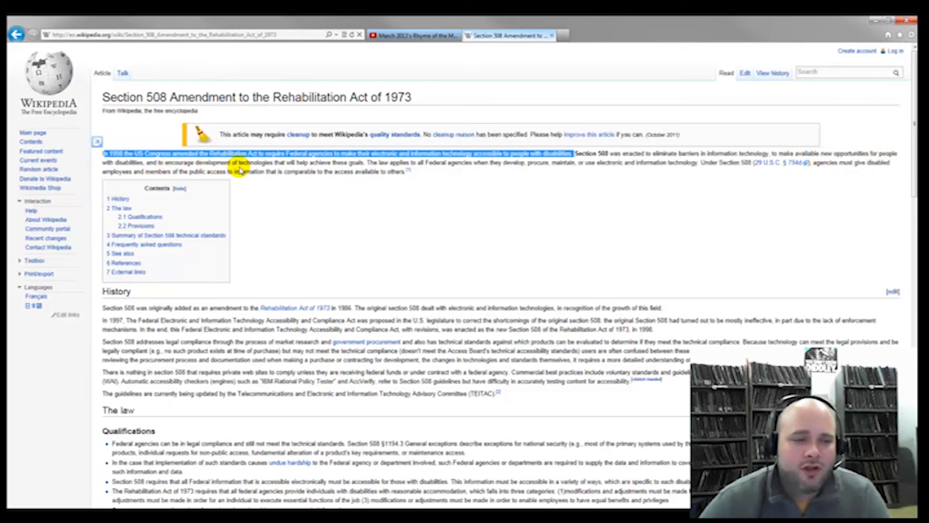
pyautogui.moveTo(366, 163); pyautogui.dragTo(99, 153)
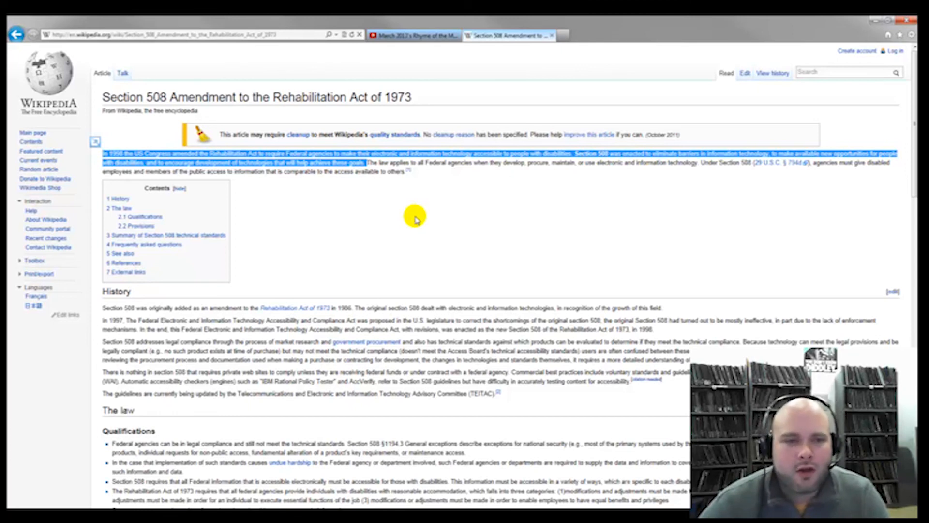
pyautogui.click(415, 219)
pyautogui.click(413, 34)
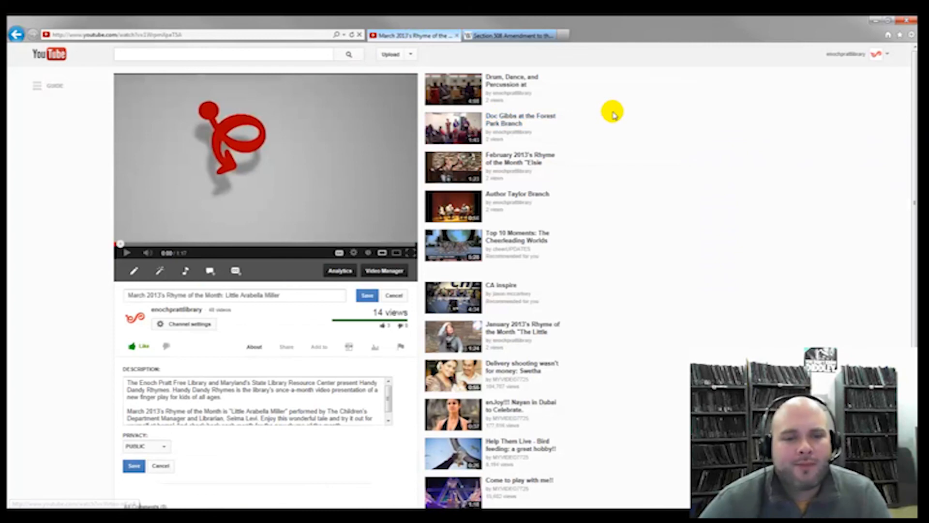